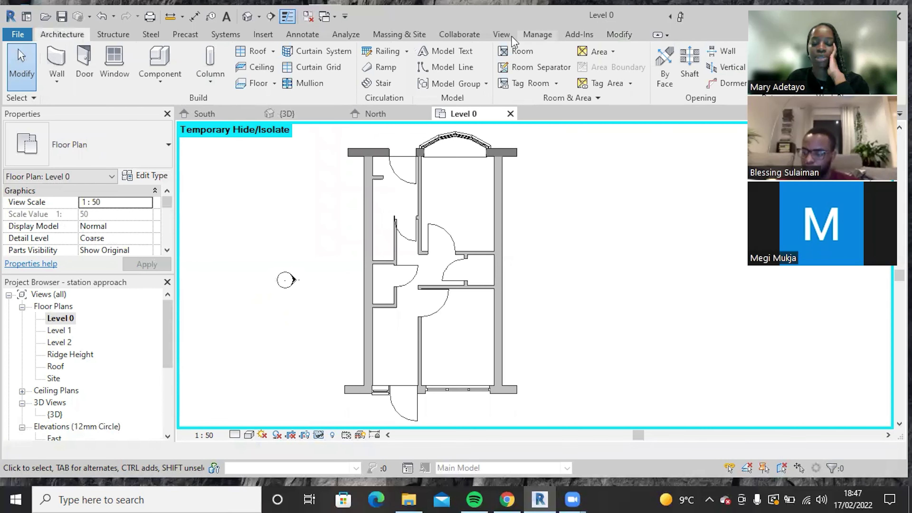
- Place a horizontal room tag without a leader in the central circulation space near the entrance
click(527, 50)
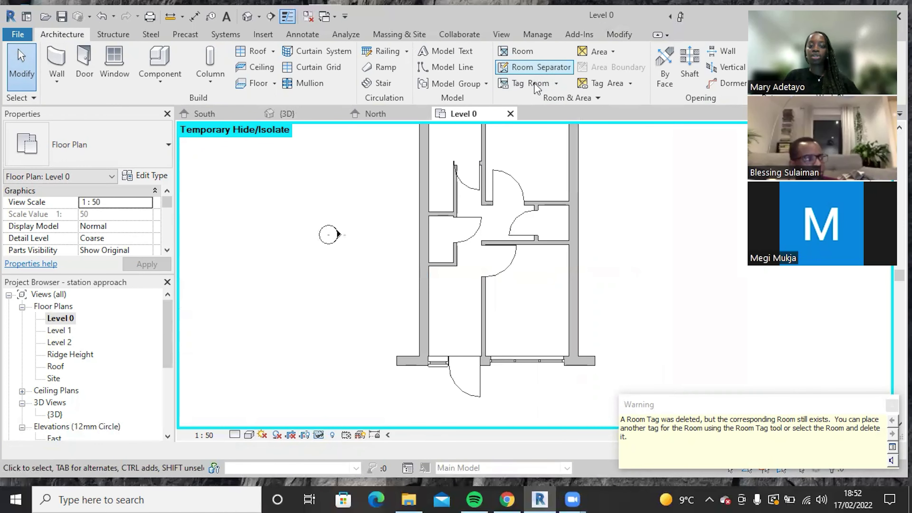
click(536, 85)
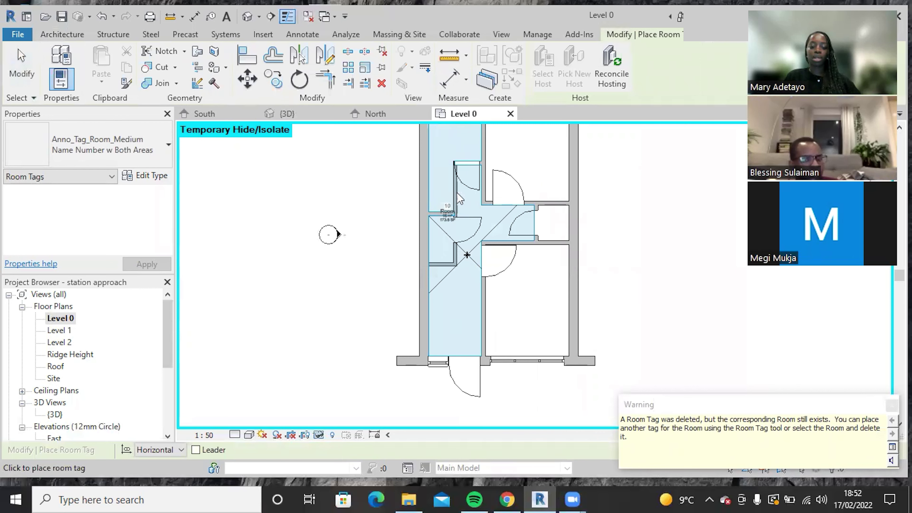
scroll(460, 195, up, 2)
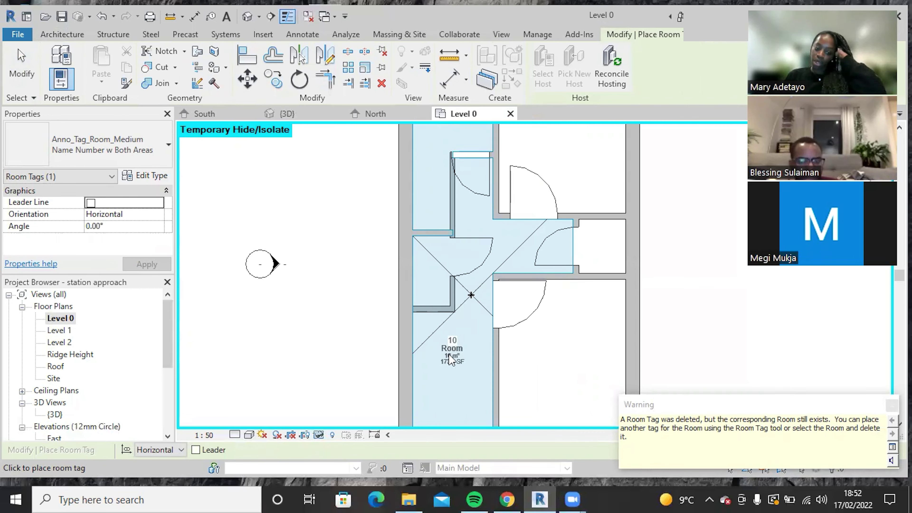
click(449, 357)
key(Escape)
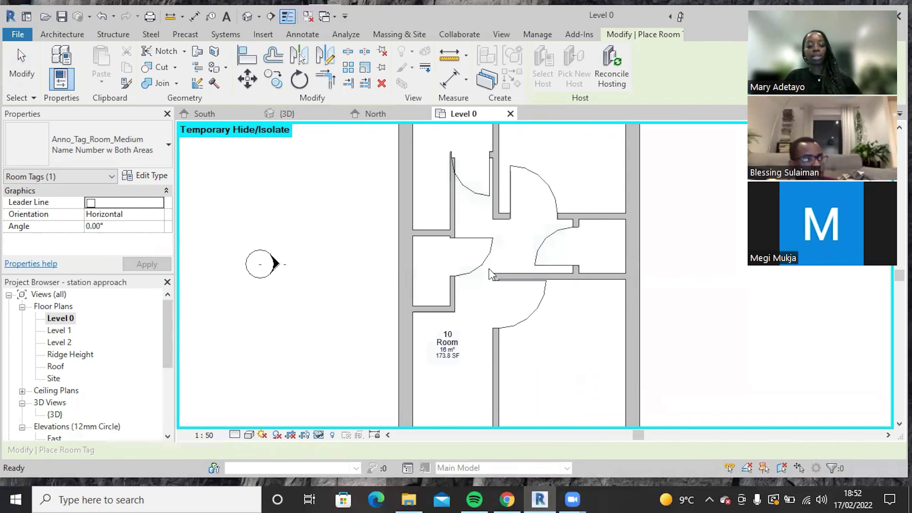
- Rename the newly tagged room as Hallway
scroll(452, 372, up, 4)
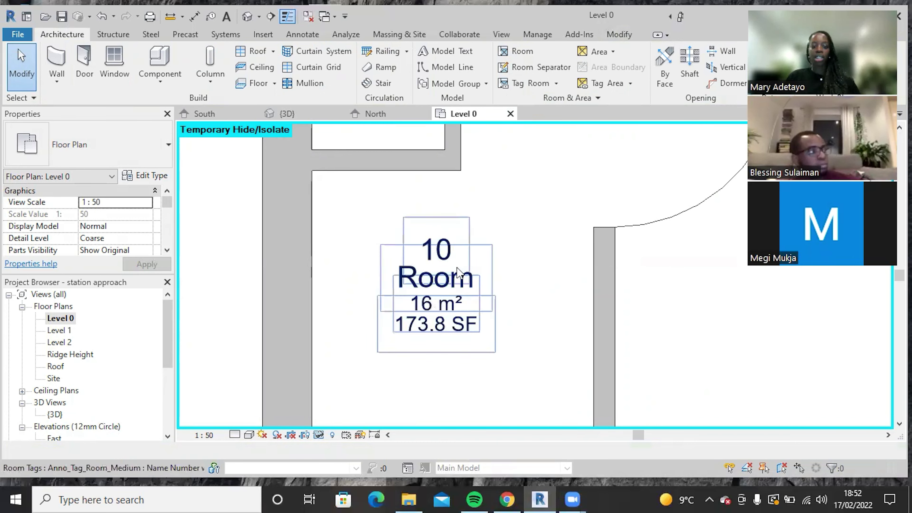
click(458, 273)
click(465, 283)
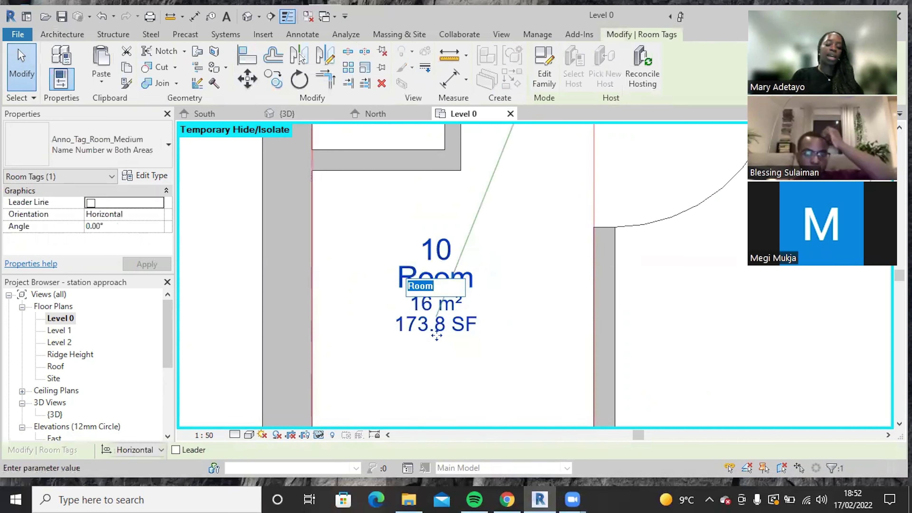
text(Hallway)
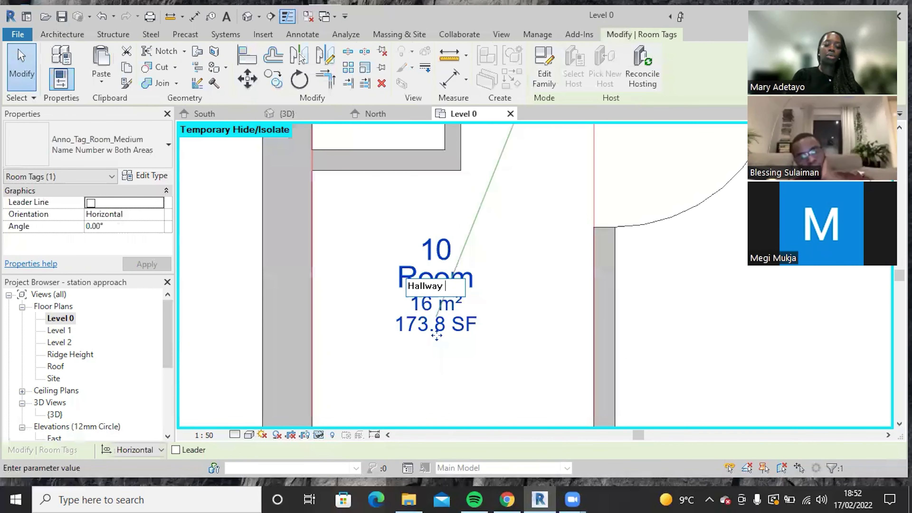
click(333, 284)
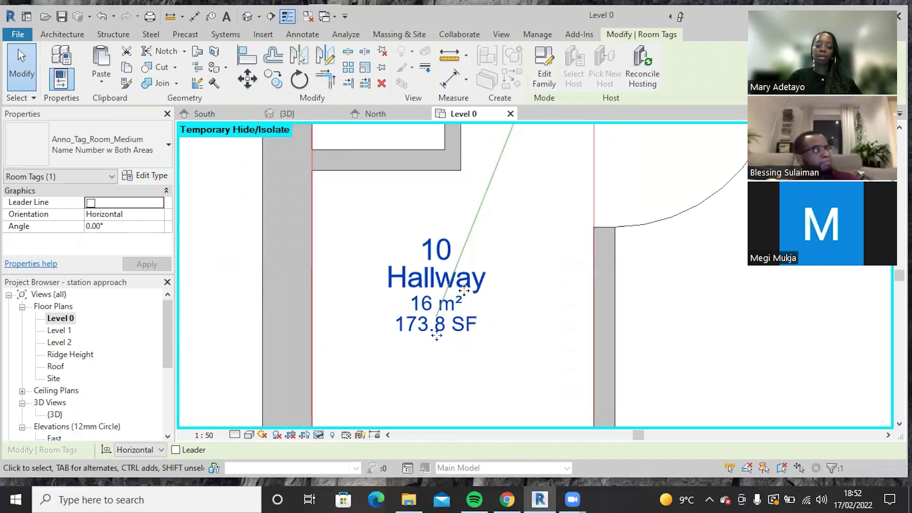
- Hide the room number and imperial area in the Hallway tag's type properties
scroll(464, 290, down, 3)
click(158, 178)
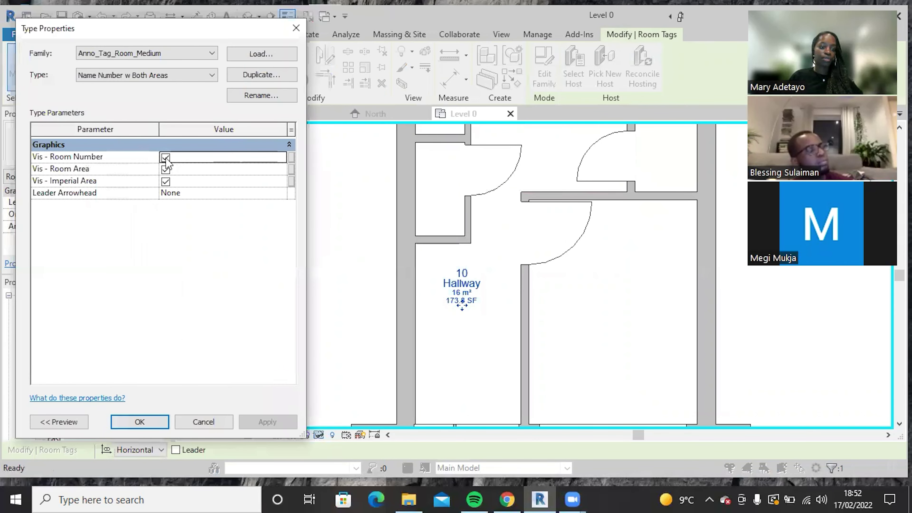
click(165, 181)
key(Return)
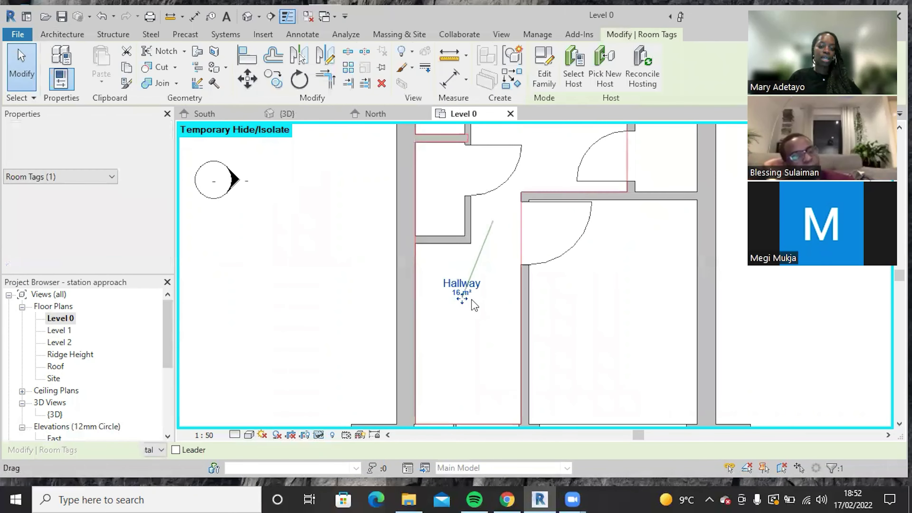
scroll(481, 278, up, 5)
scroll(401, 288, down, 3)
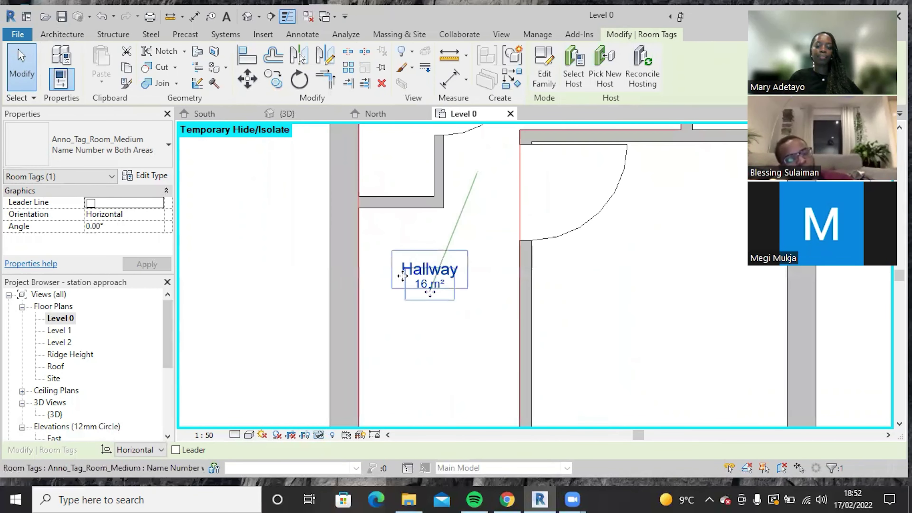
scroll(431, 327, down, 3)
click(315, 306)
middle_drag(446, 289, 486, 334)
scroll(486, 333, down, 1)
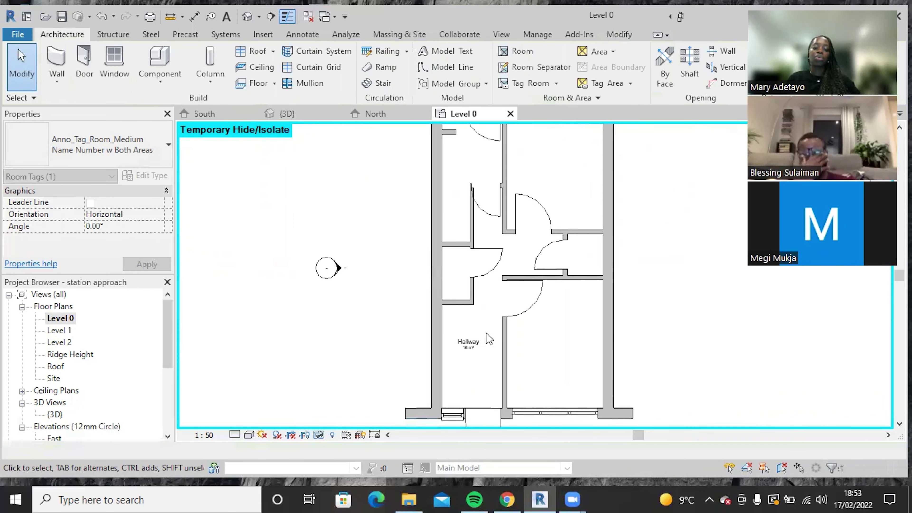
- Turn on room bounding for the two partition walls enclosing the small room beside the hallway
click(466, 346)
scroll(488, 300, up, 2)
scroll(470, 291, down, 2)
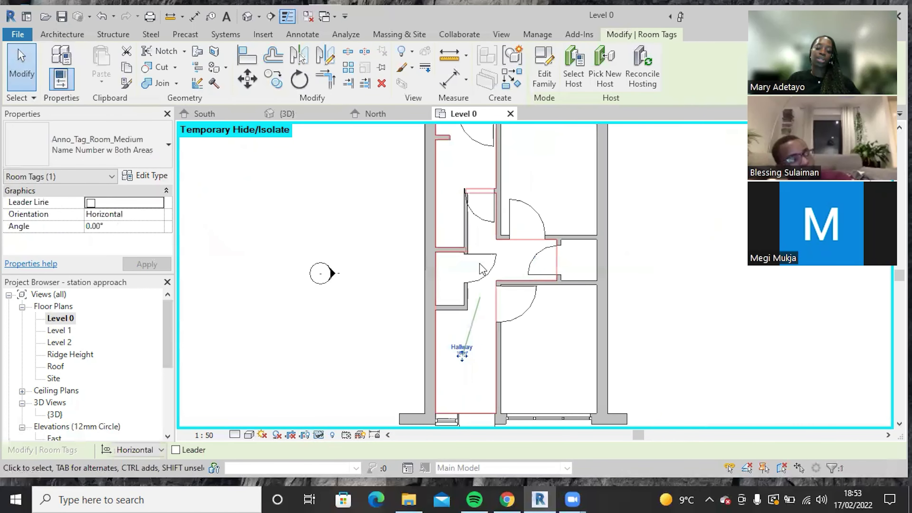
scroll(470, 291, up, 3)
click(437, 364)
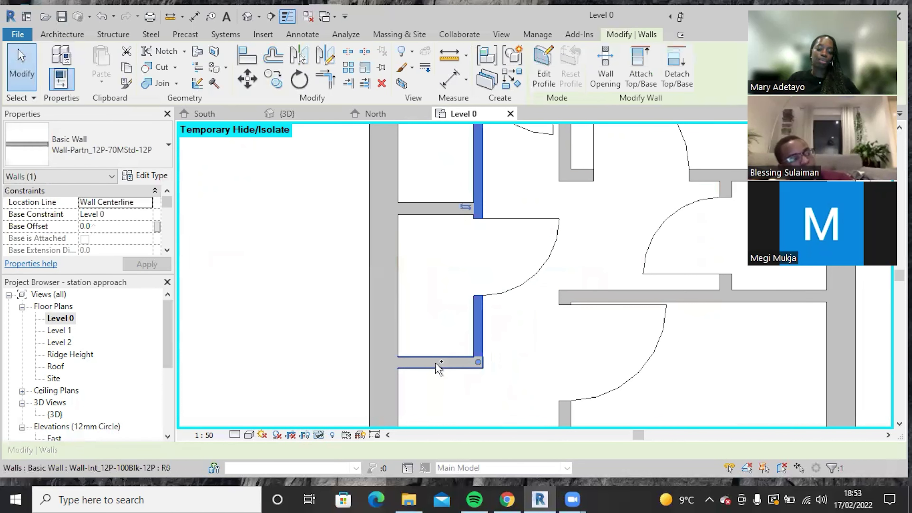
scroll(530, 337, down, 2)
scroll(102, 299, down, 1)
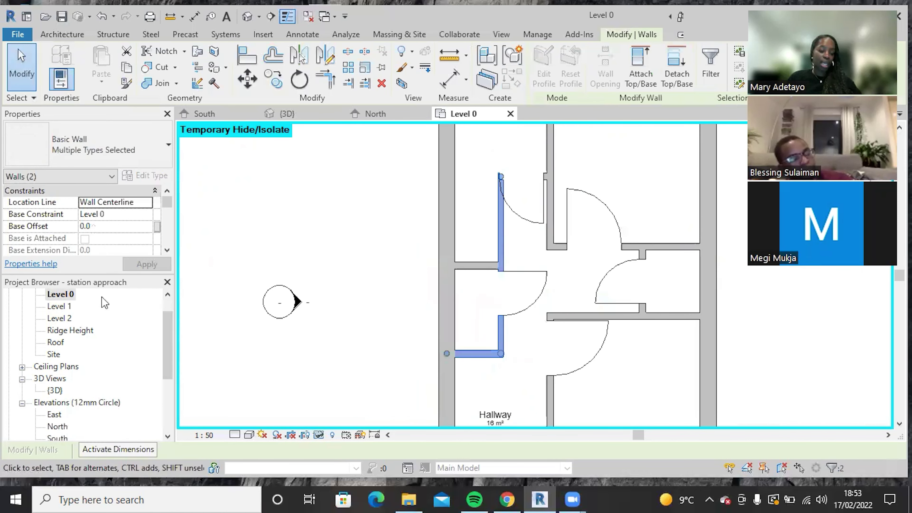
scroll(142, 243, down, 4)
scroll(83, 237, up, 2)
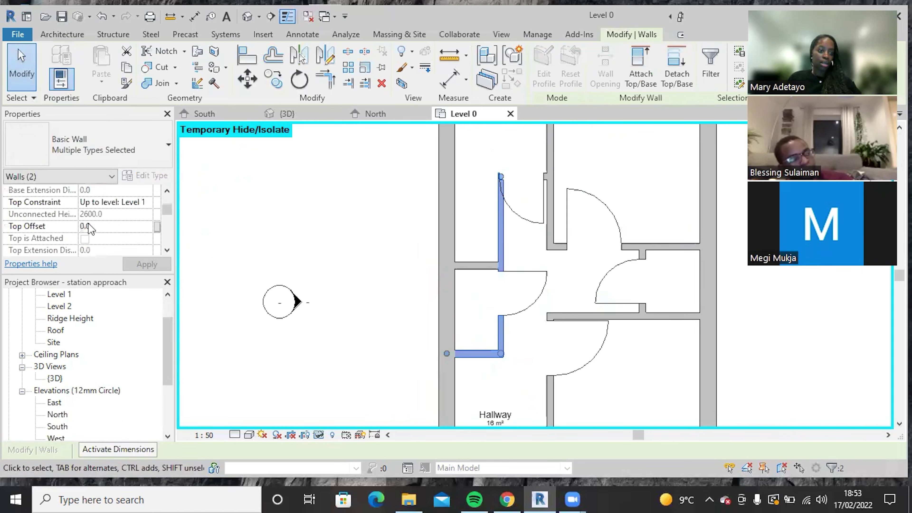
scroll(87, 235, down, 1)
click(84, 228)
click(481, 225)
- Select the Hallway tag and examine how the room's boundary follows the surrounding walls
scroll(487, 224, down, 2)
scroll(477, 354, up, 3)
click(488, 317)
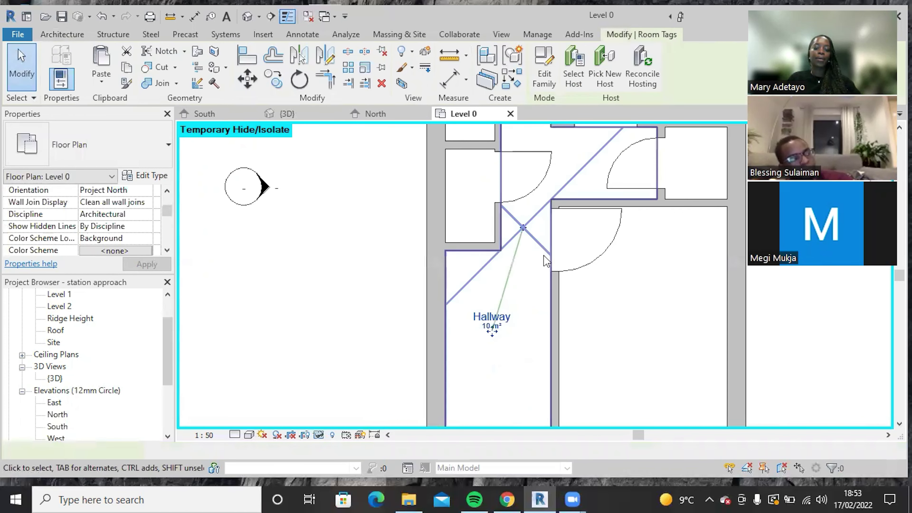
scroll(544, 256, down, 3)
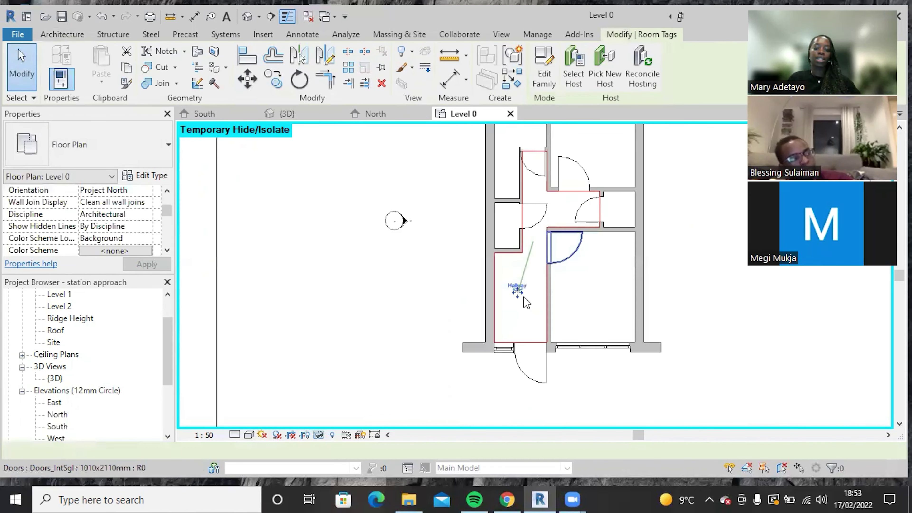
click(499, 327)
scroll(562, 204, down, 1)
middle_drag(562, 204, 477, 271)
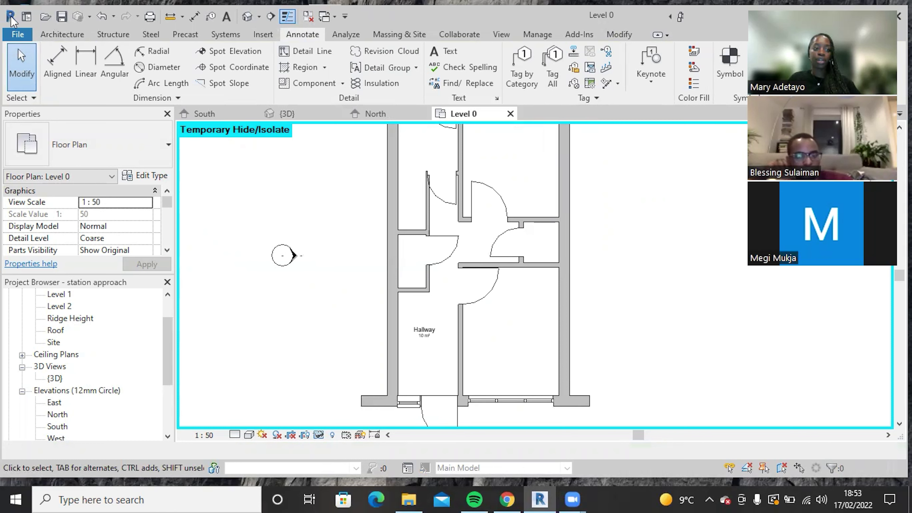
- Place tagged rooms in the large room beside the hallway, the small shower space and the bay-window room
click(65, 34)
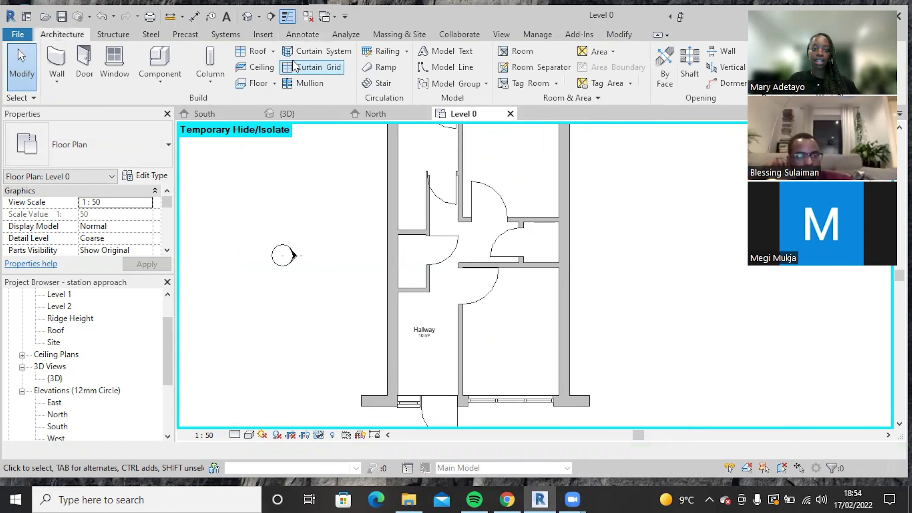
click(520, 51)
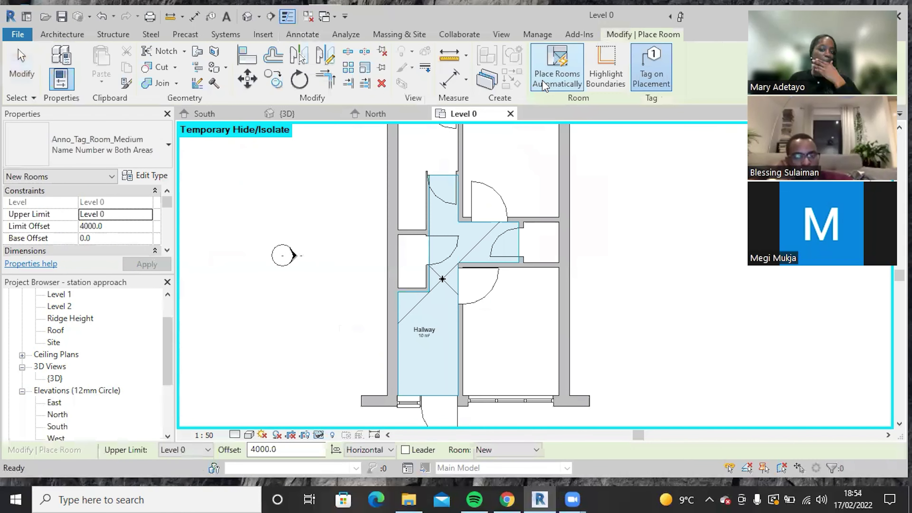
scroll(511, 336, down, 1)
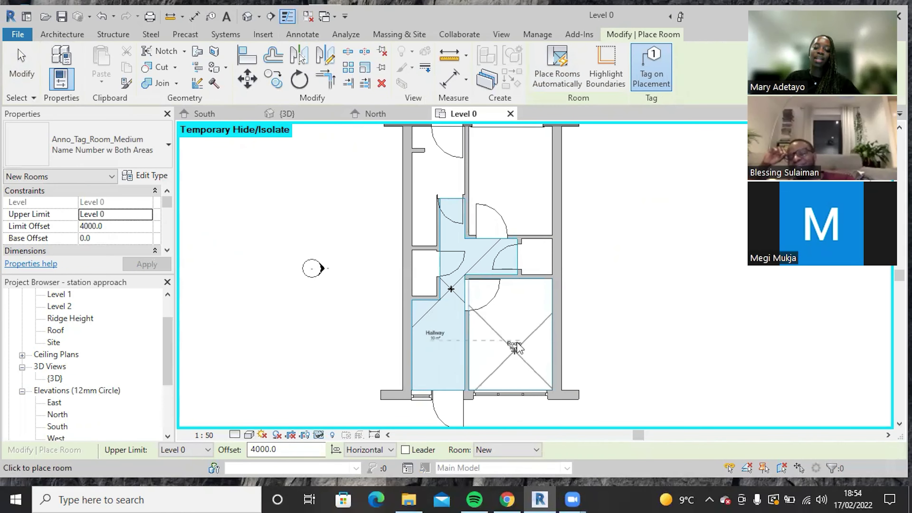
click(517, 339)
click(538, 261)
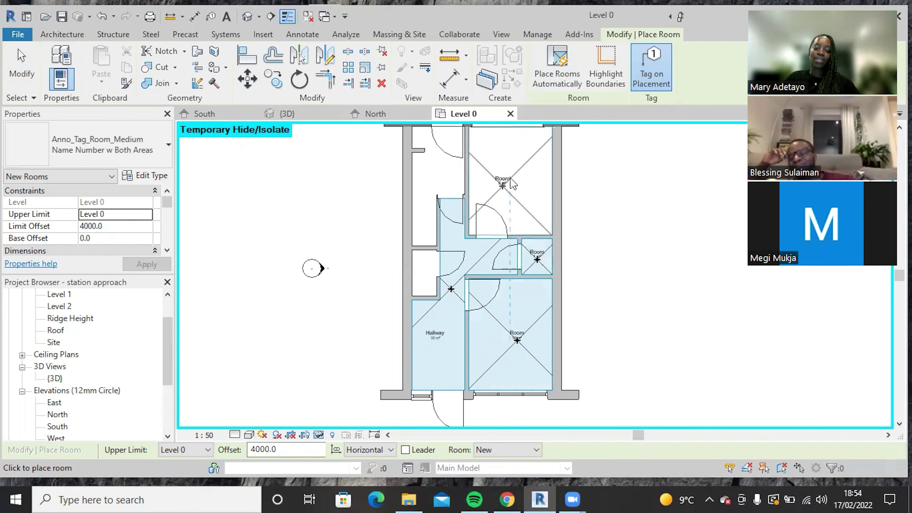
click(515, 176)
scroll(488, 335, down, 2)
- Rename the room beside the bedroom as HALLWAY
scroll(455, 233, up, 6)
click(458, 223)
scroll(440, 222, down, 3)
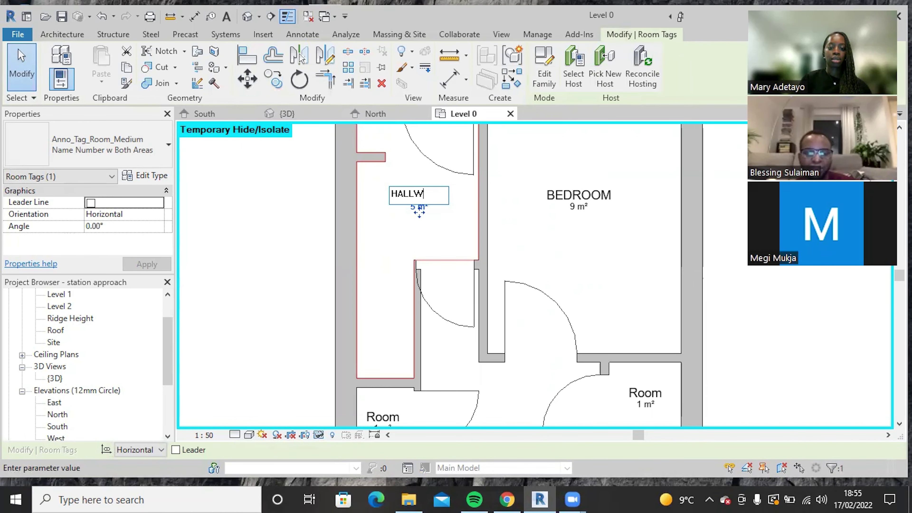
key(Return)
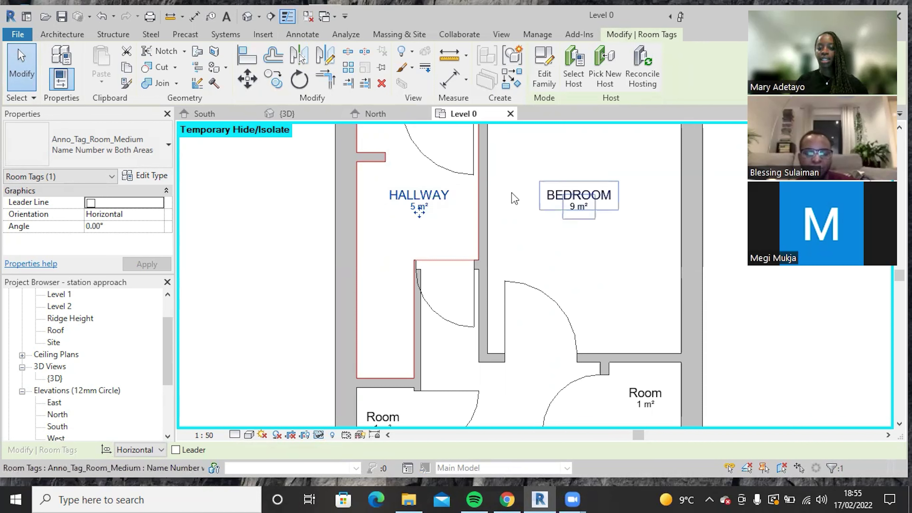
- Rename the small room below the bedroom as SHOWER
scroll(503, 200, down, 2)
scroll(533, 302, up, 2)
double_click(608, 314)
text(SHOWER)
key(Return)
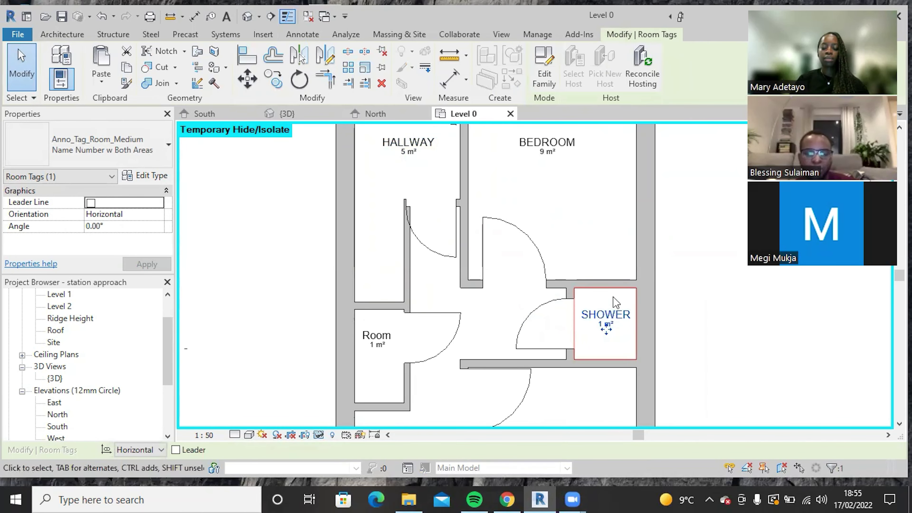
- Rename the small room opposite the shower as TOILET
double_click(376, 334)
key(Return)
scroll(370, 299, down, 2)
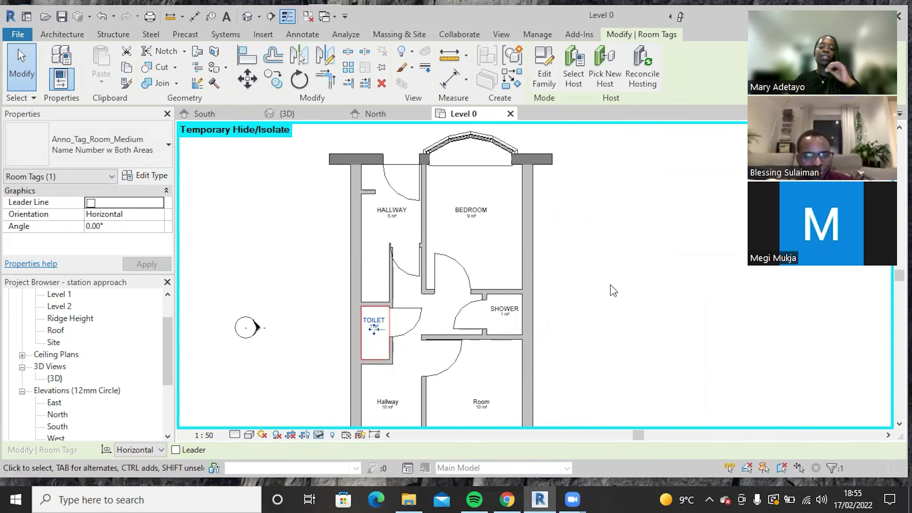
scroll(477, 172, up, 1)
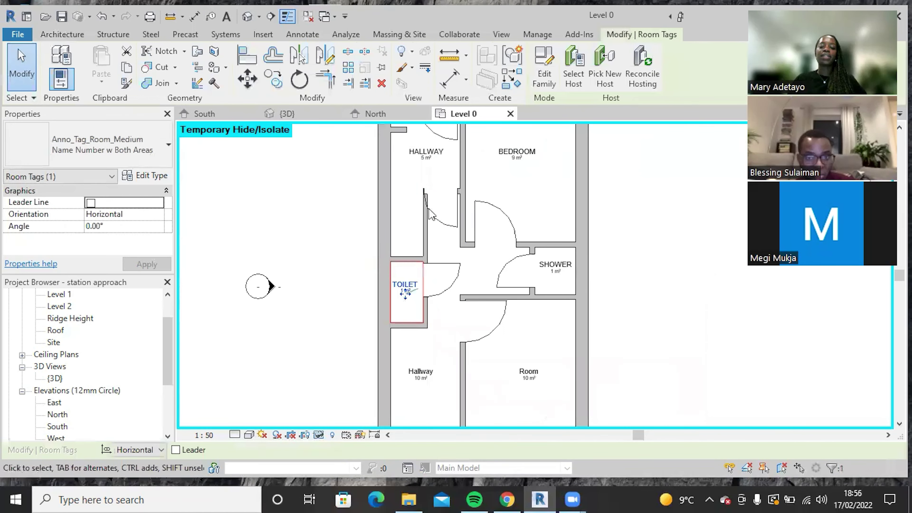
- Review the type parameters and the available tag types for the HALLWAY tag beside the bedroom
click(433, 168)
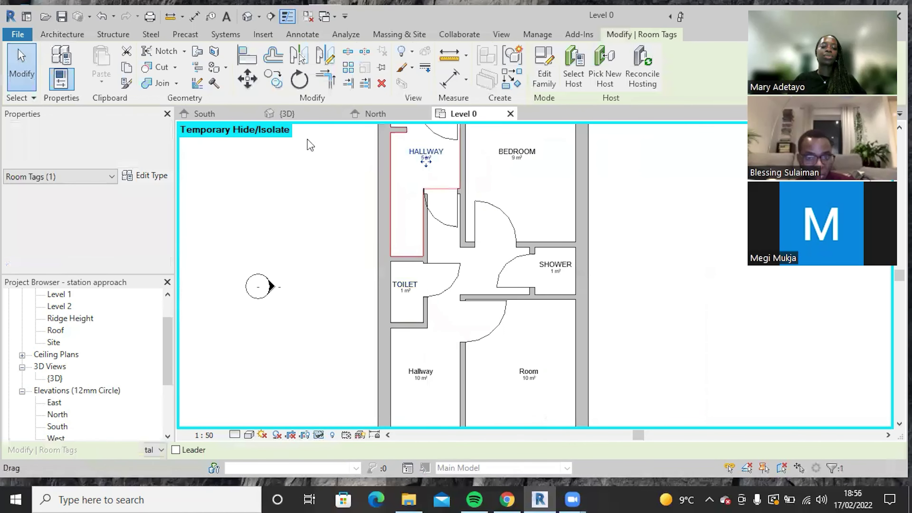
click(156, 177)
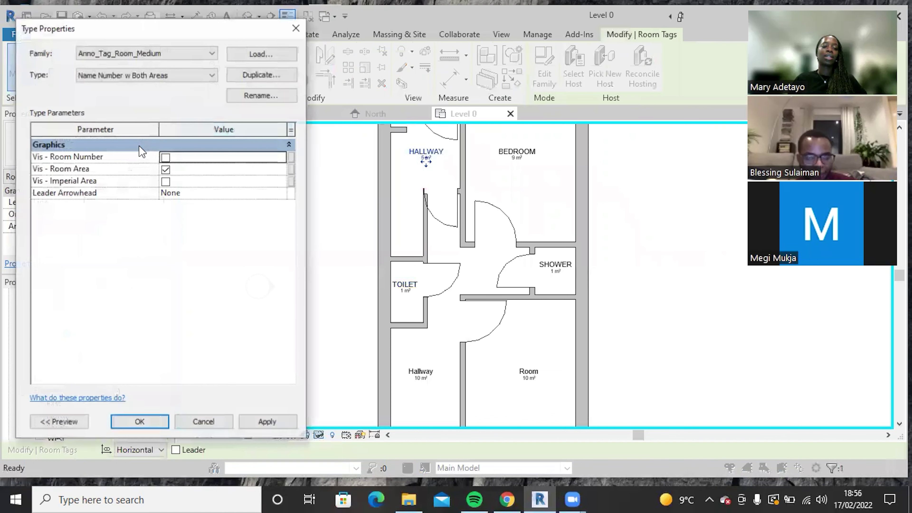
key(Escape)
click(129, 149)
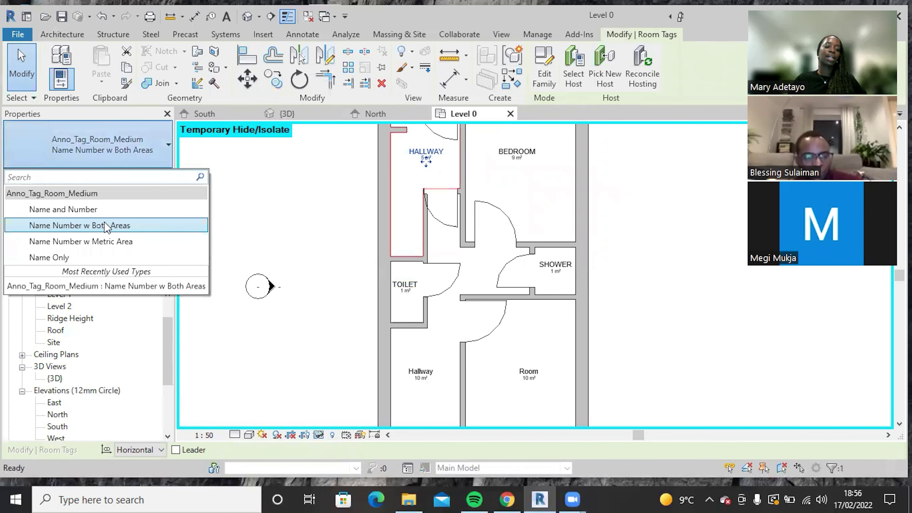
click(135, 148)
click(138, 149)
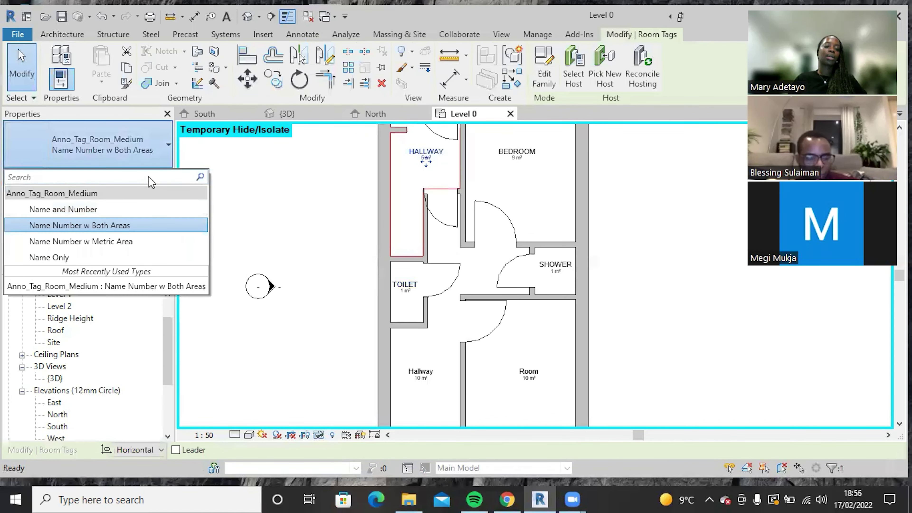
click(146, 143)
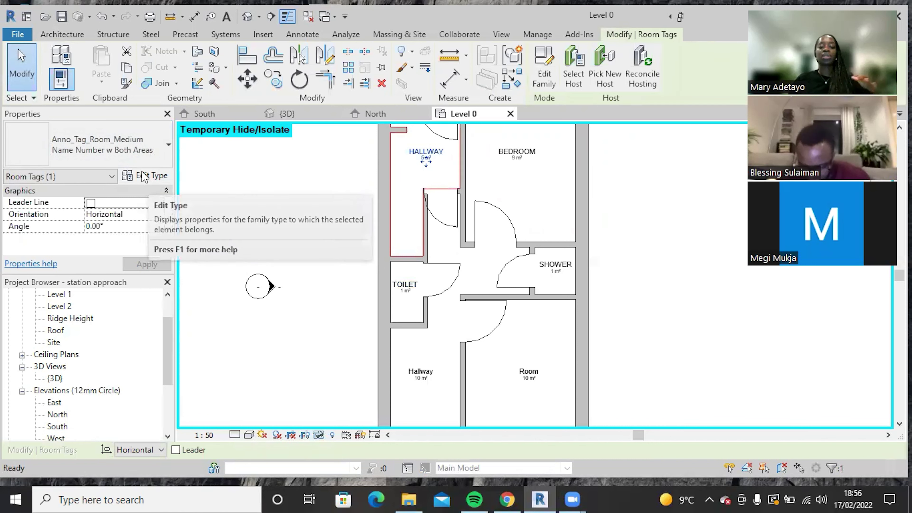
- Start loading another tag family for the HALLWAY tag and browse the family library to UK > Annotations > Tags
click(143, 176)
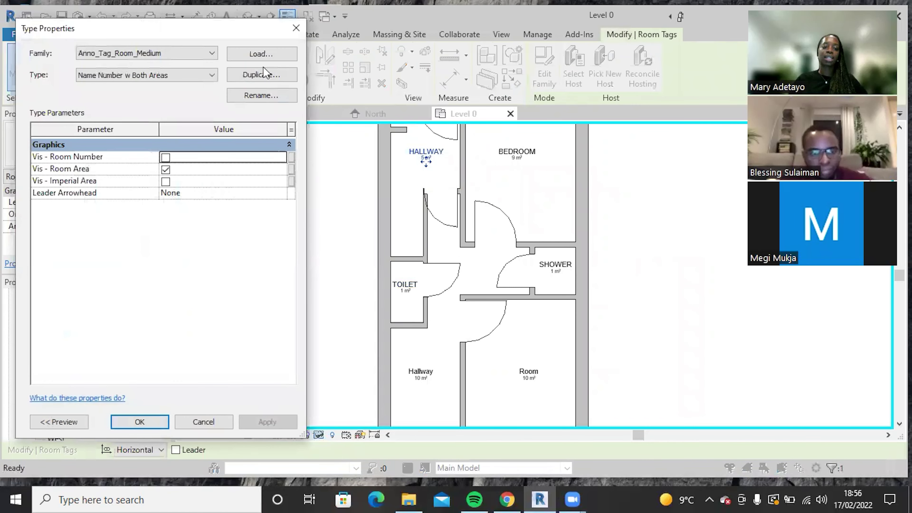
click(259, 75)
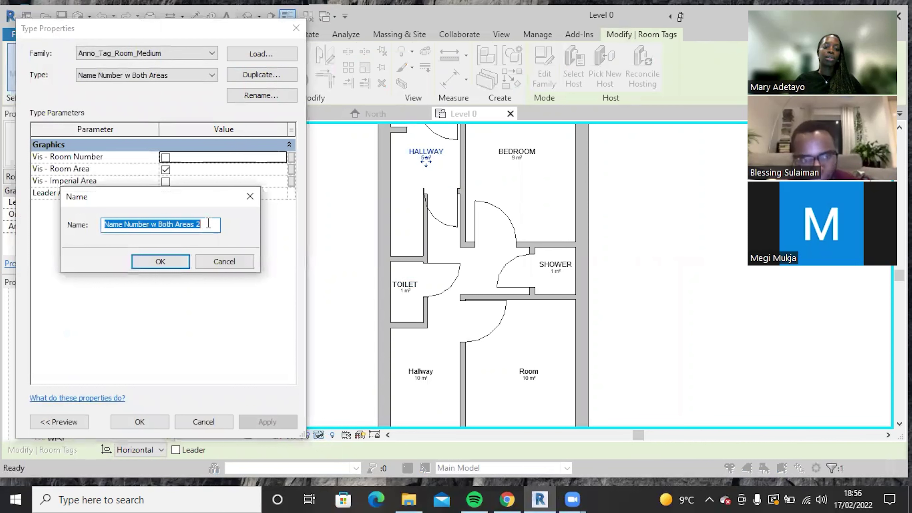
click(223, 261)
click(275, 60)
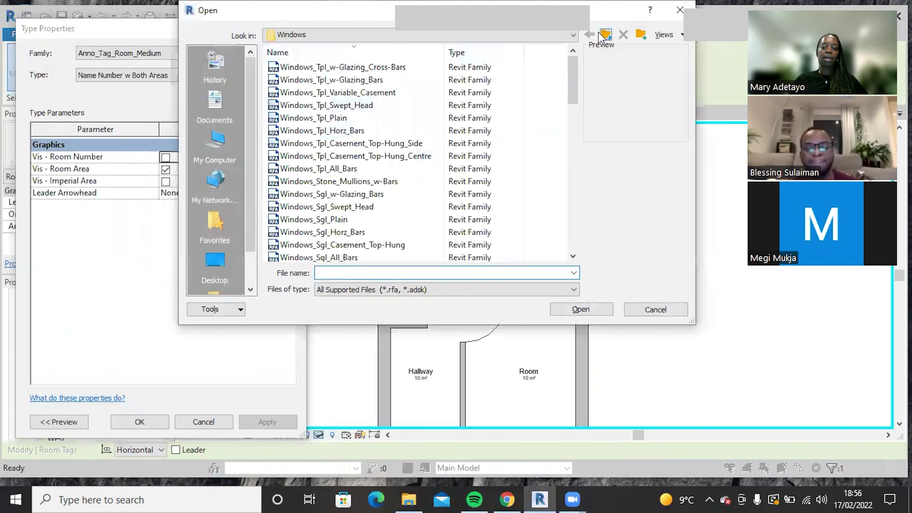
click(603, 35)
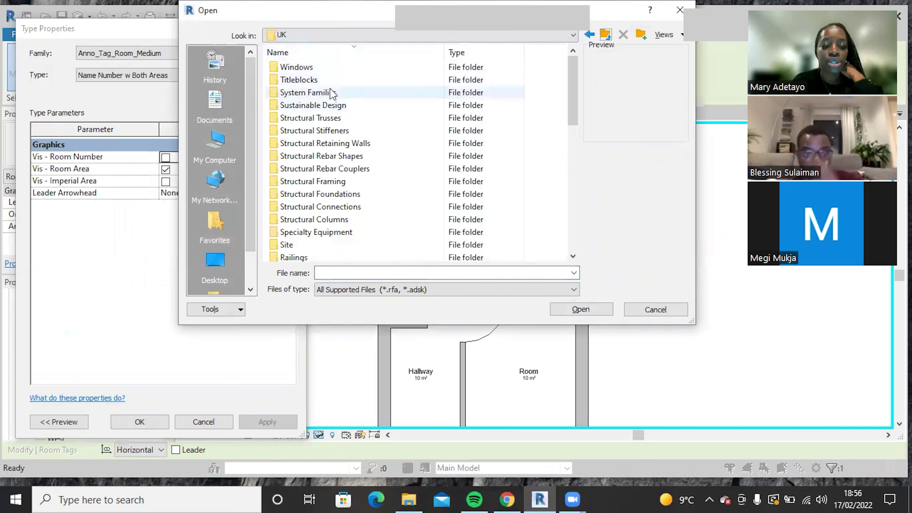
key(BackSpace)
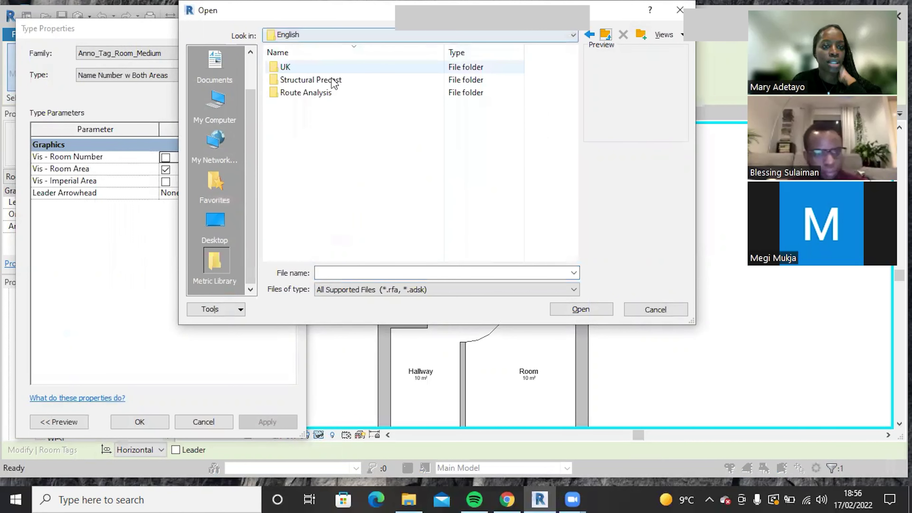
double_click(360, 67)
scroll(343, 92, down, 4)
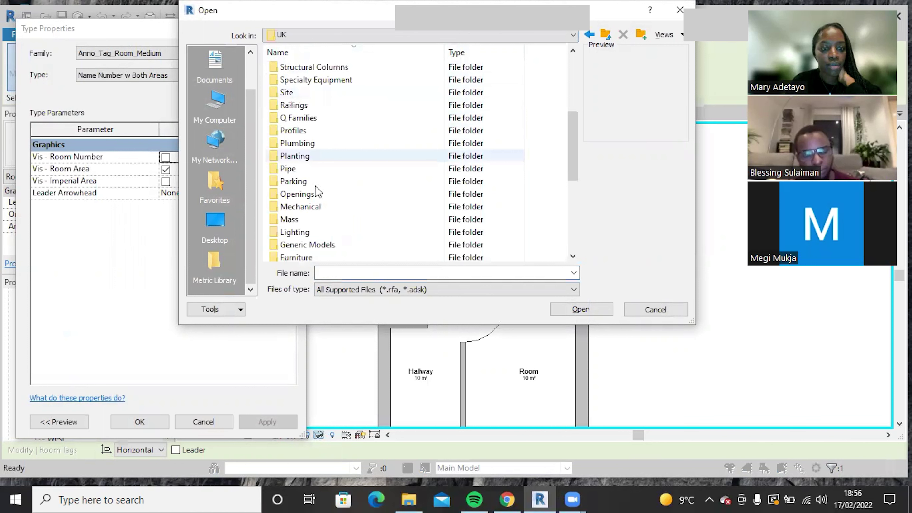
scroll(320, 155, down, 5)
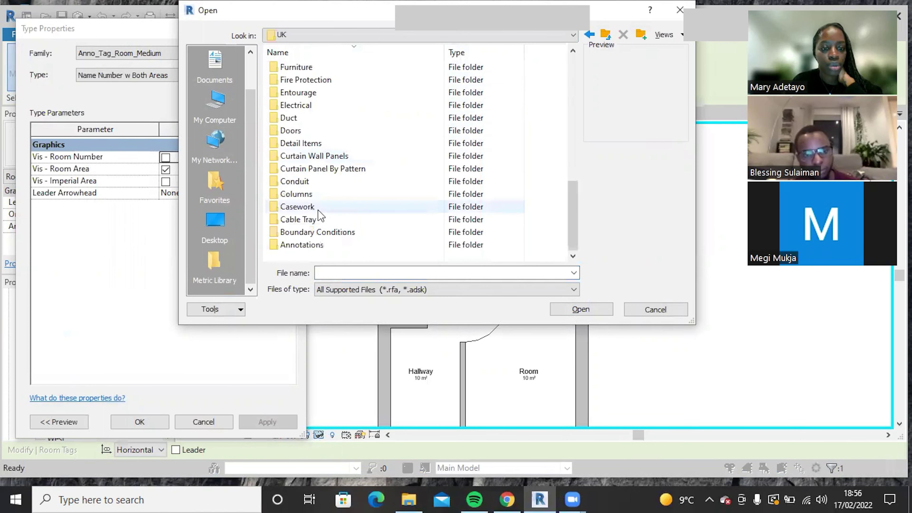
double_click(305, 245)
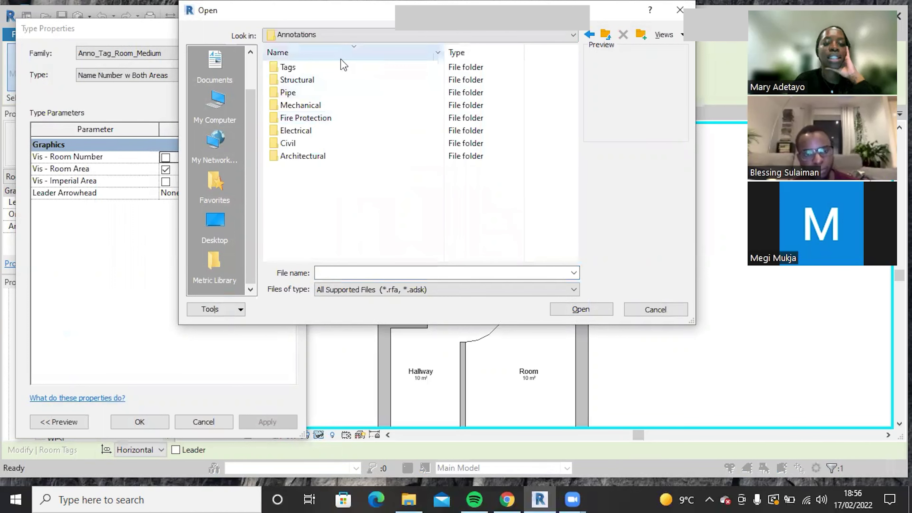
double_click(337, 69)
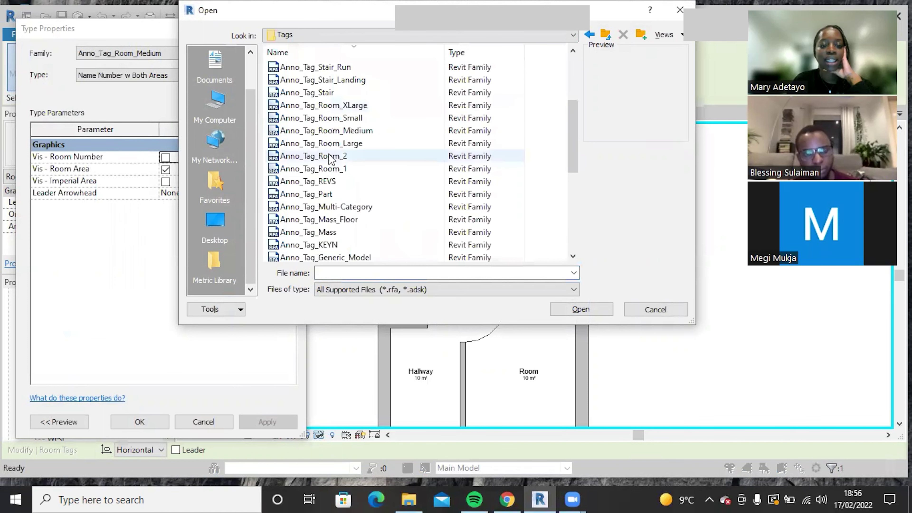
- Load the Anno_Tag_Room_Small family and apply its Name_and_Number type to the HALLWAY tag beside the bedroom
click(356, 118)
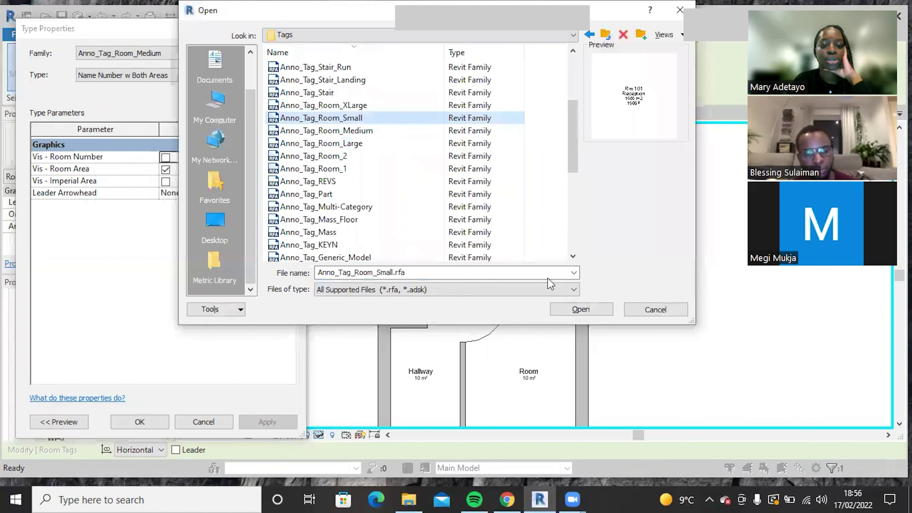
click(579, 309)
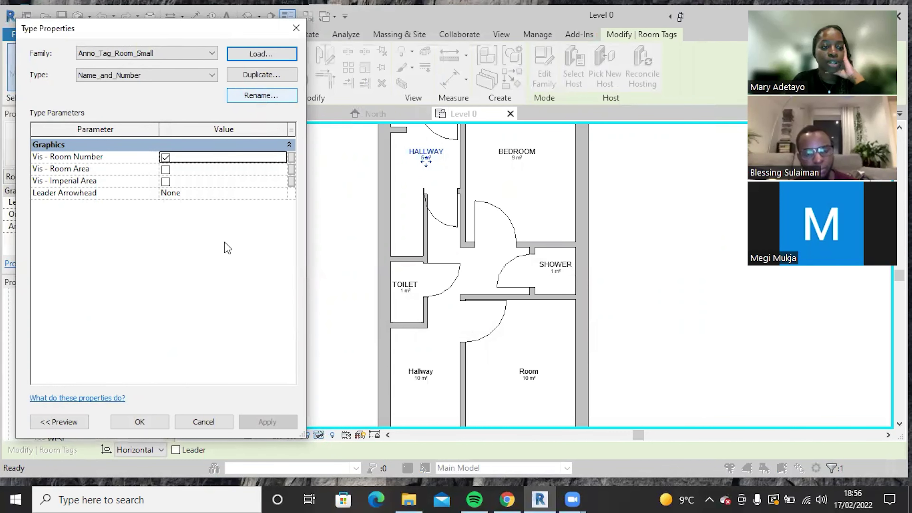
click(144, 422)
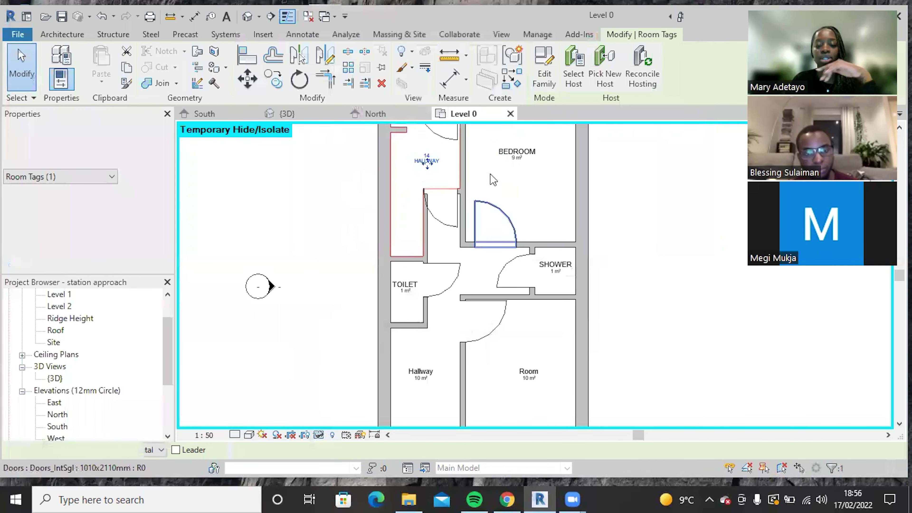
click(350, 198)
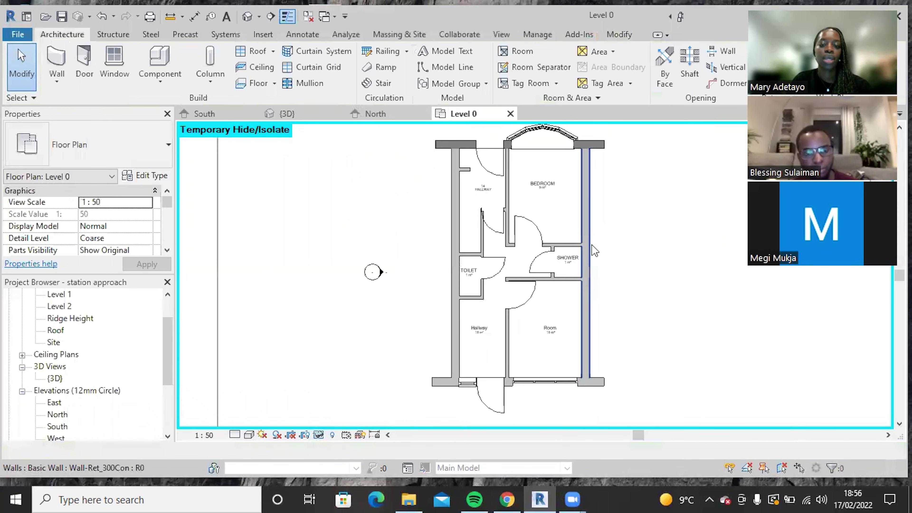
- Select all instances of the BEDROOM tag's type in the entire project and switch them to Anno_Tag_Room_Small Name_and_Number
scroll(593, 250, down, 2)
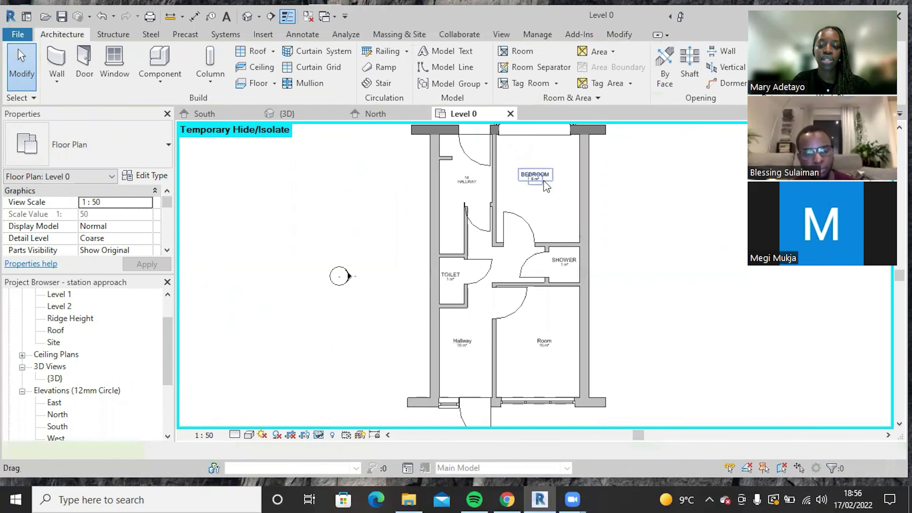
right_click(547, 186)
mouse_move(675, 330)
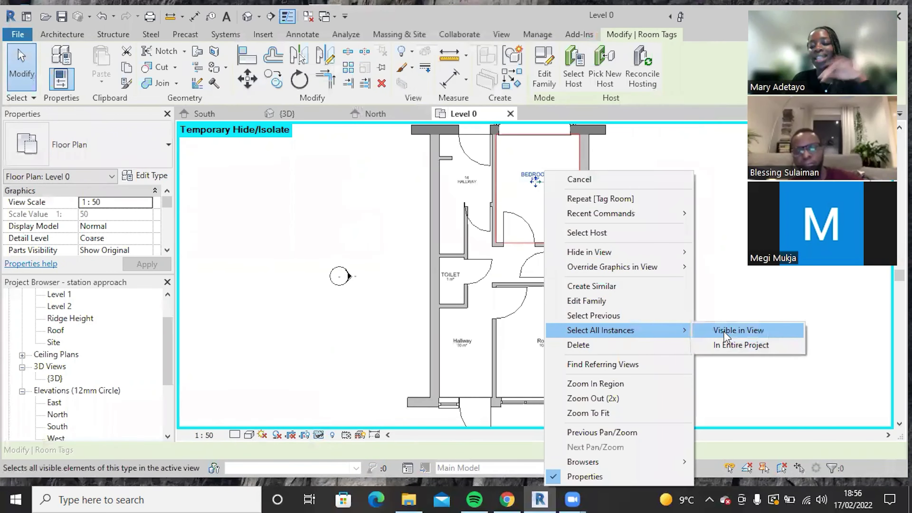
click(731, 344)
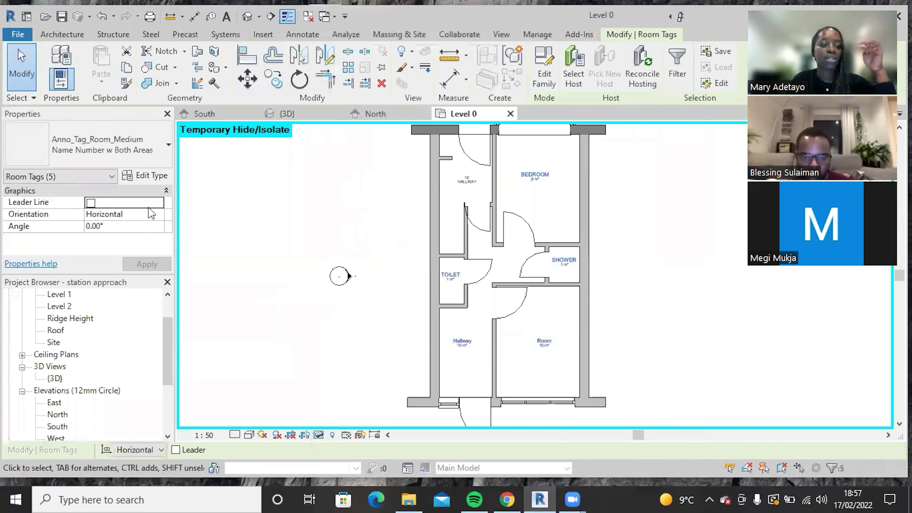
click(133, 152)
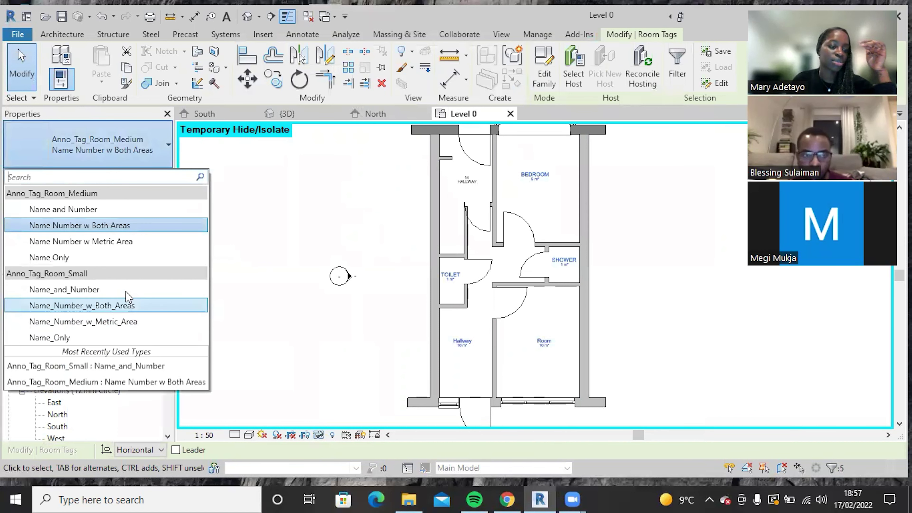
click(127, 291)
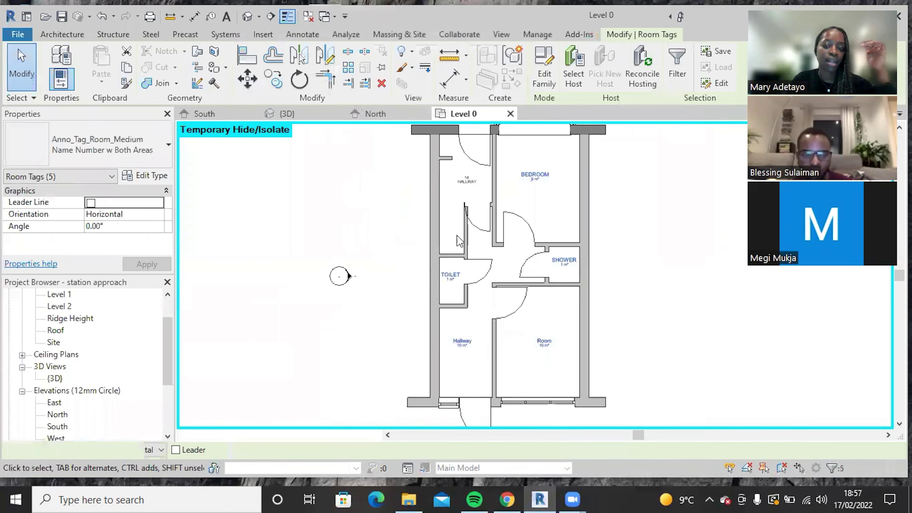
scroll(523, 178, up, 4)
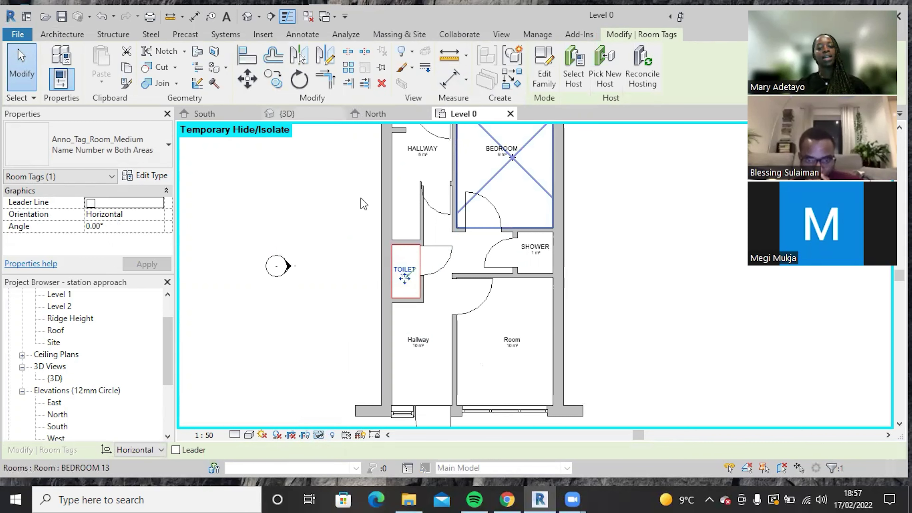
- Draw a vertical building section line across the whole Level 0 plan, running through the bedroom and the room below it
scroll(417, 304, down, 2)
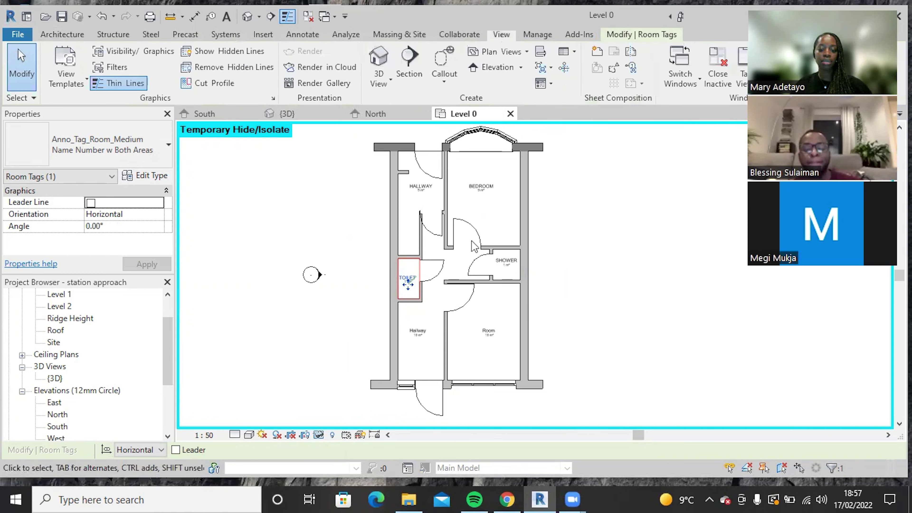
click(408, 61)
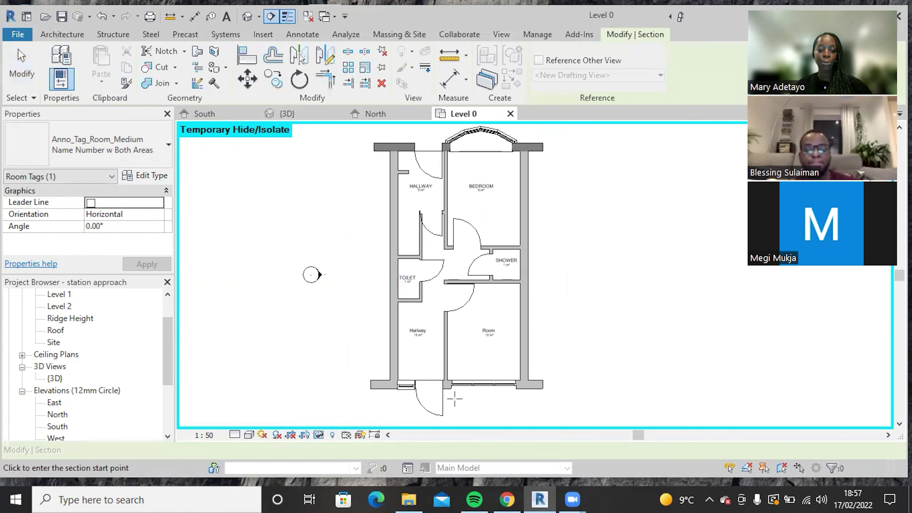
click(462, 410)
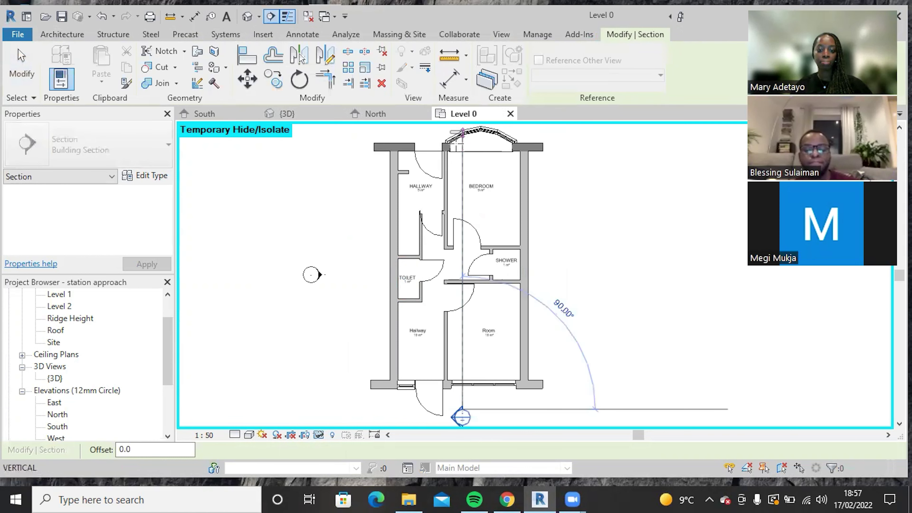
scroll(463, 133, down, 2)
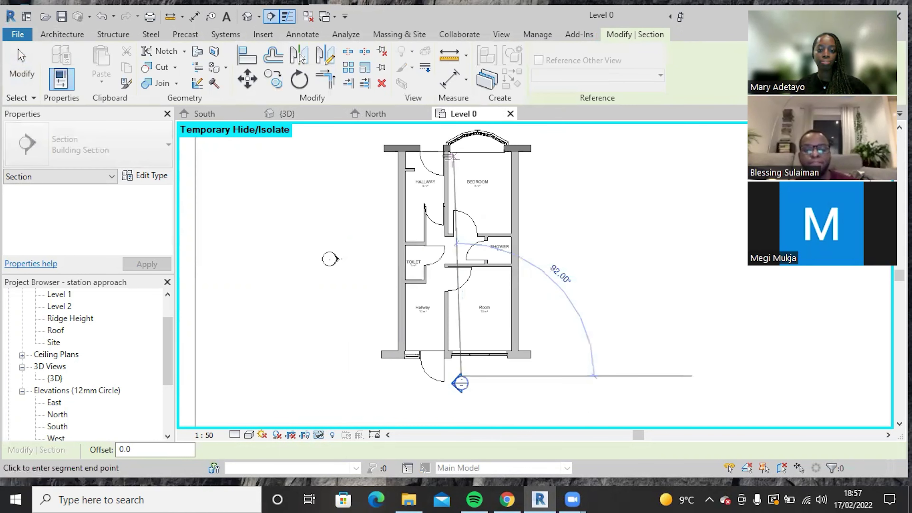
click(461, 130)
key(Escape)
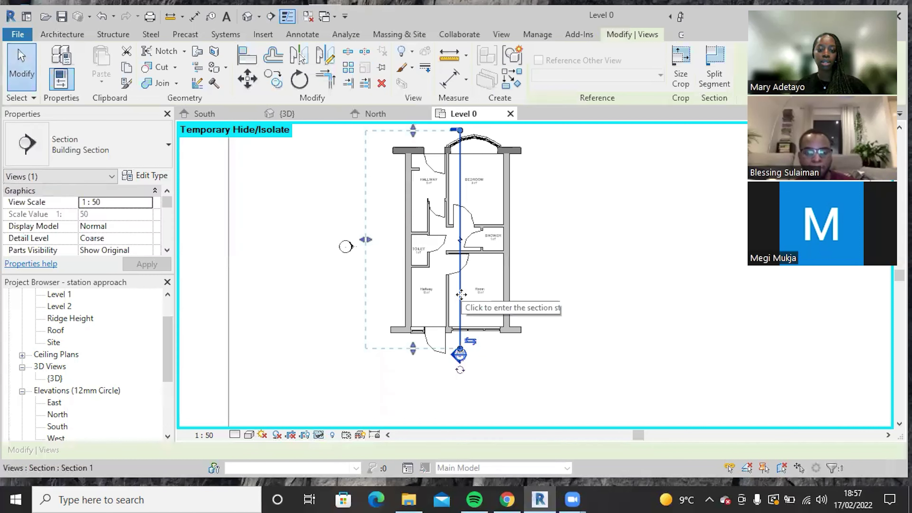
- Move the section line sideways so it cuts through the shower, and open its section view
drag(460, 293, 491, 294)
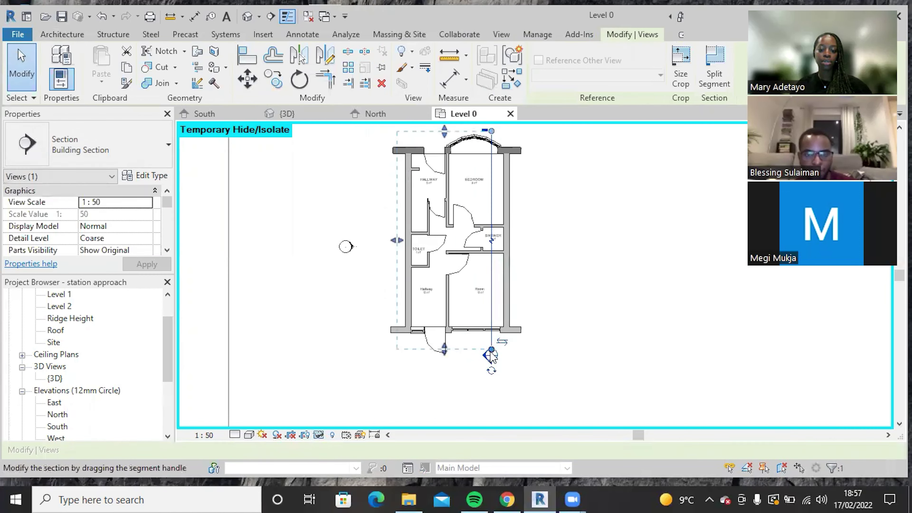
right_click(492, 357)
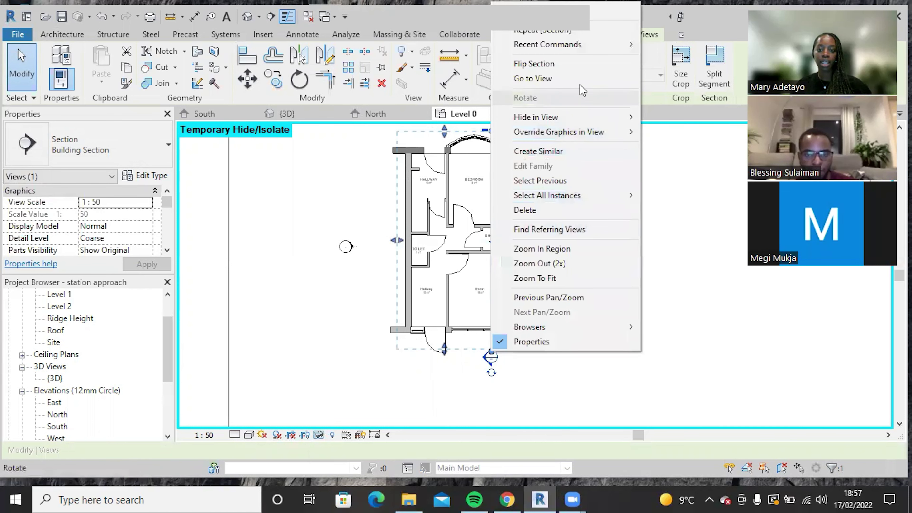
click(575, 78)
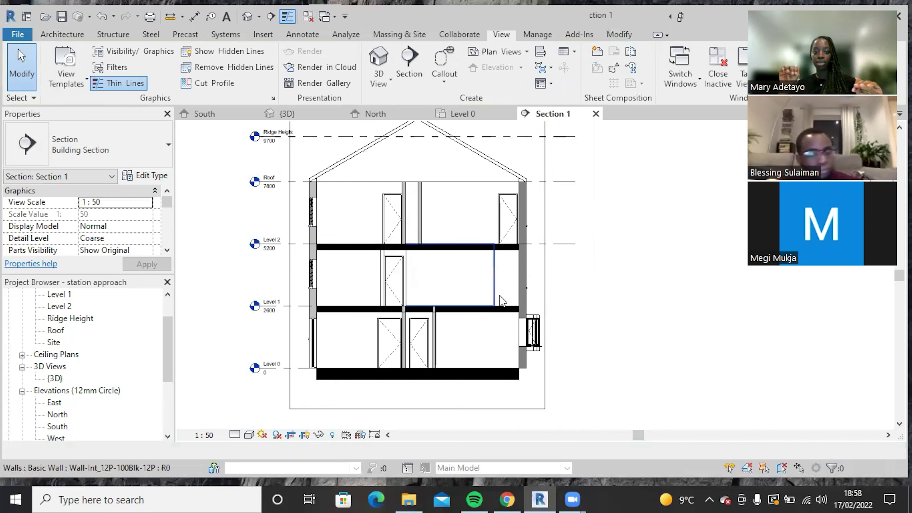
- Tag all untagged rooms in the section view with Anno_Tag_Room_Small room tags, horizontal and without leaders
click(316, 36)
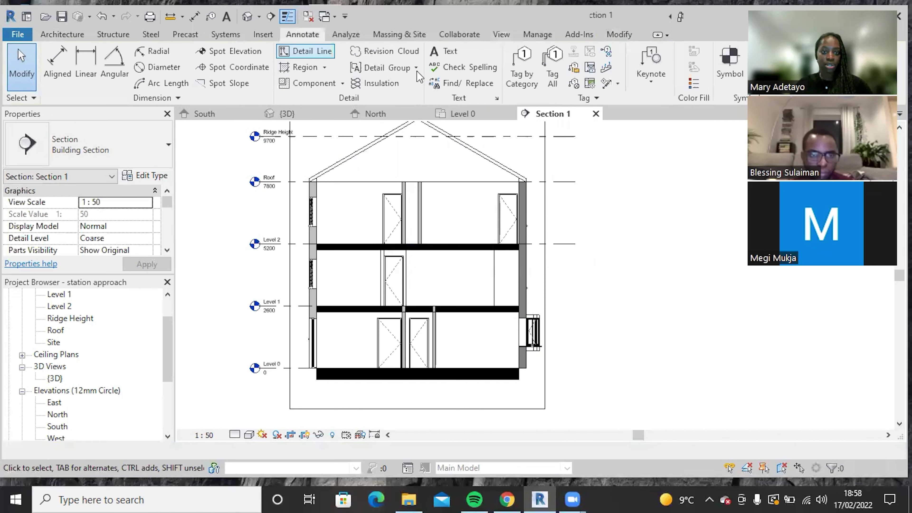
click(542, 72)
click(334, 226)
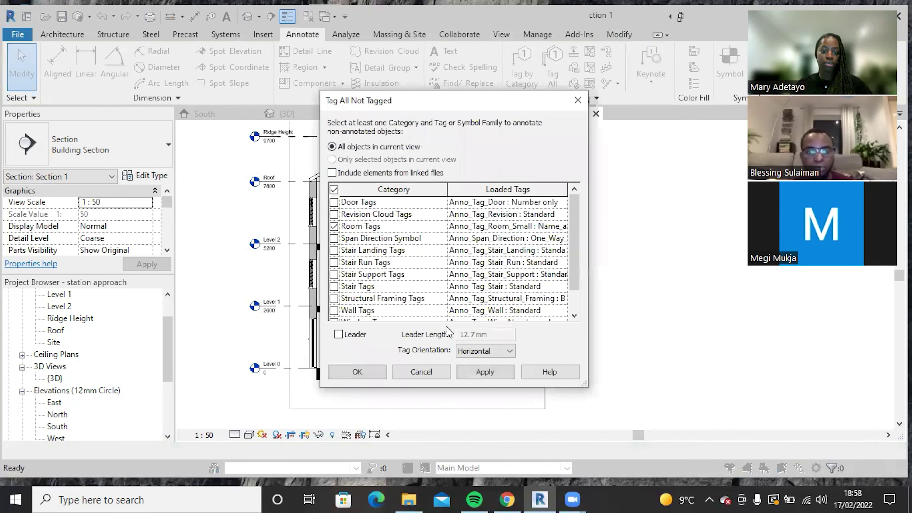
click(372, 372)
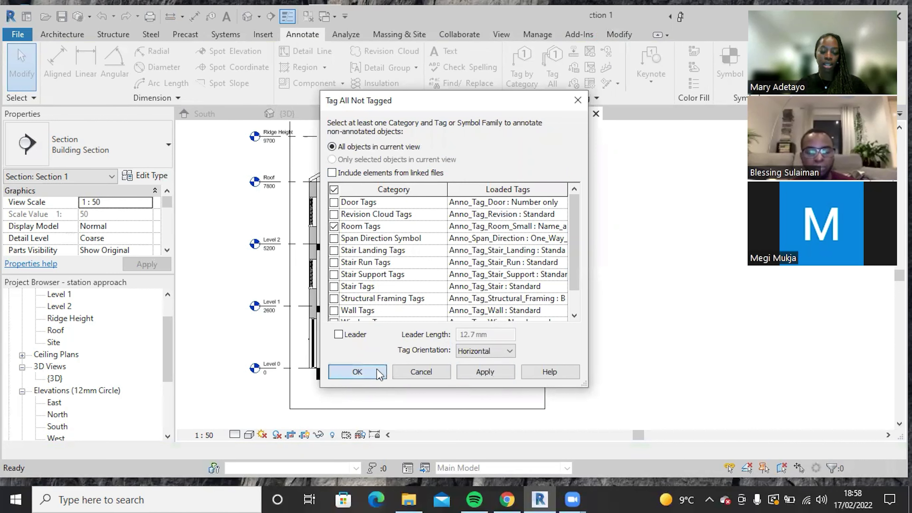
scroll(457, 370, up, 5)
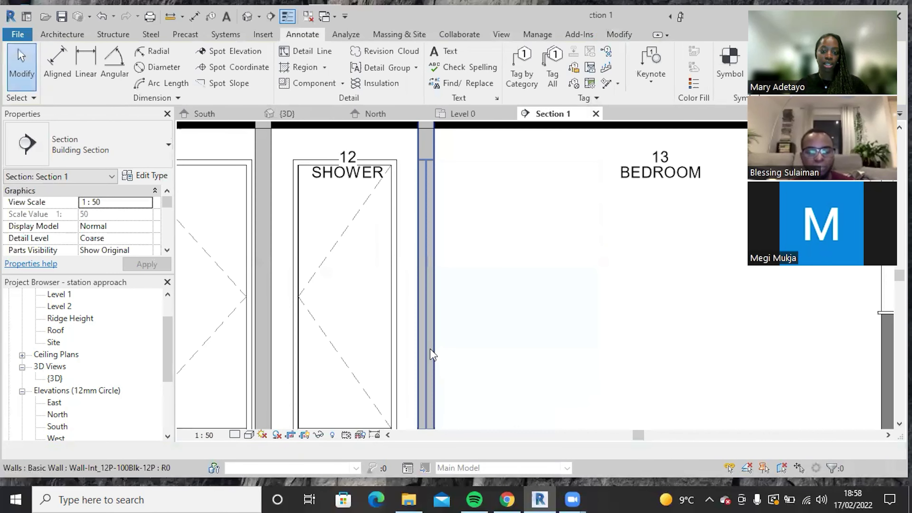
- Move the SHOWER and Room tags slightly lower within their rooms in the section view
scroll(535, 309, down, 2)
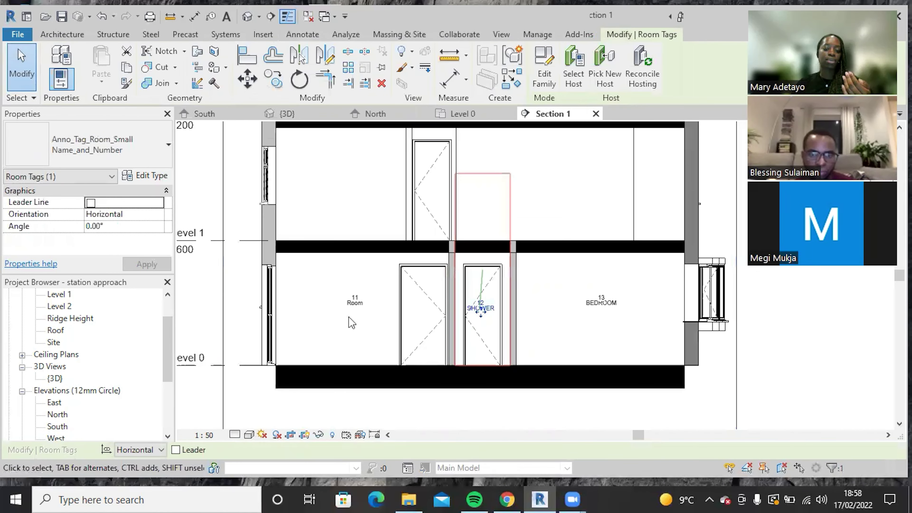
scroll(348, 320, up, 2)
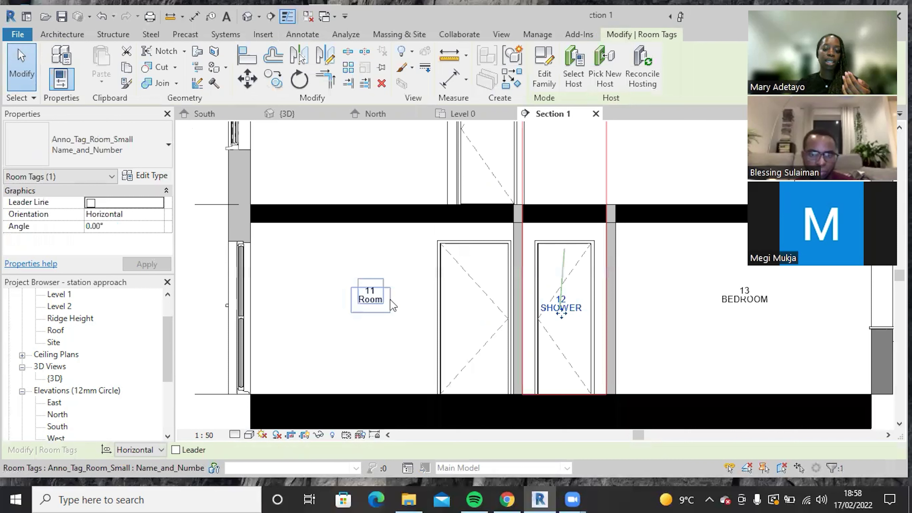
click(373, 304)
drag(371, 304, 370, 312)
- Set the Anno_Tag_Room_Small Name_and_Number tag type to show the room area and hide the room number, leaving imperial area off
click(290, 235)
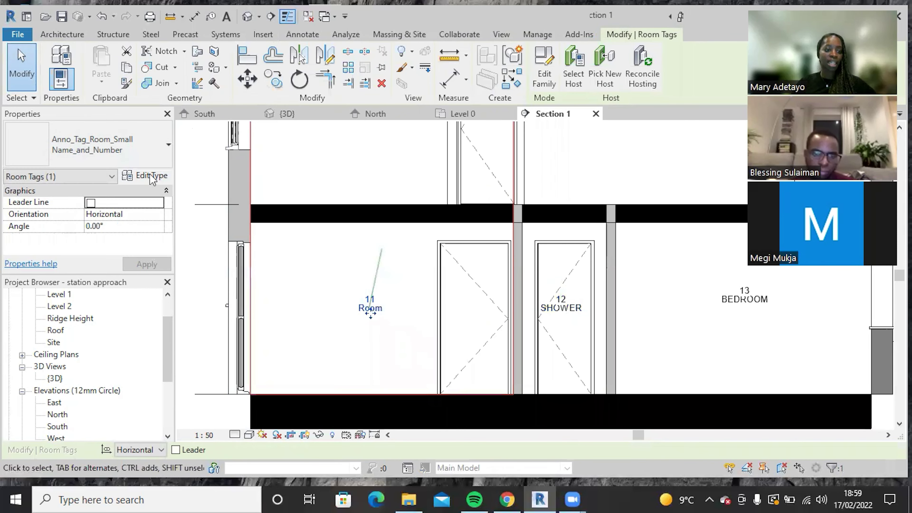
click(150, 176)
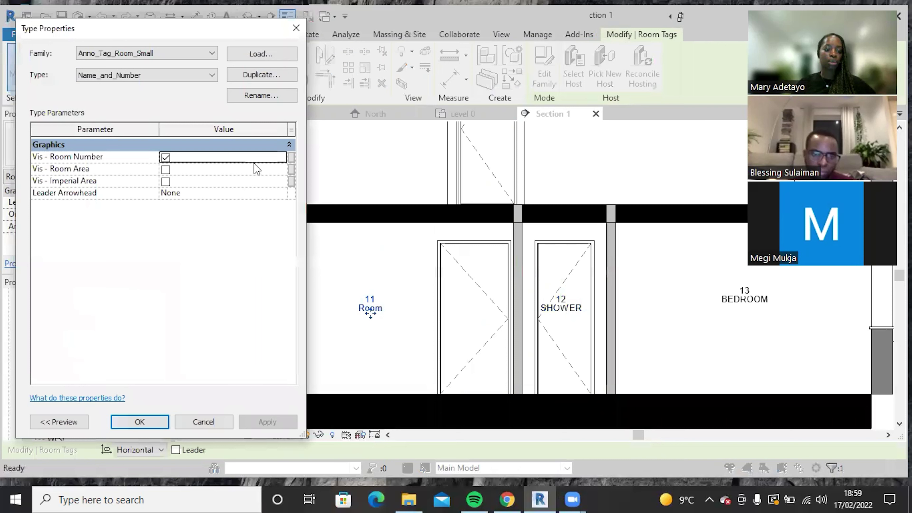
click(165, 171)
click(165, 181)
click(166, 158)
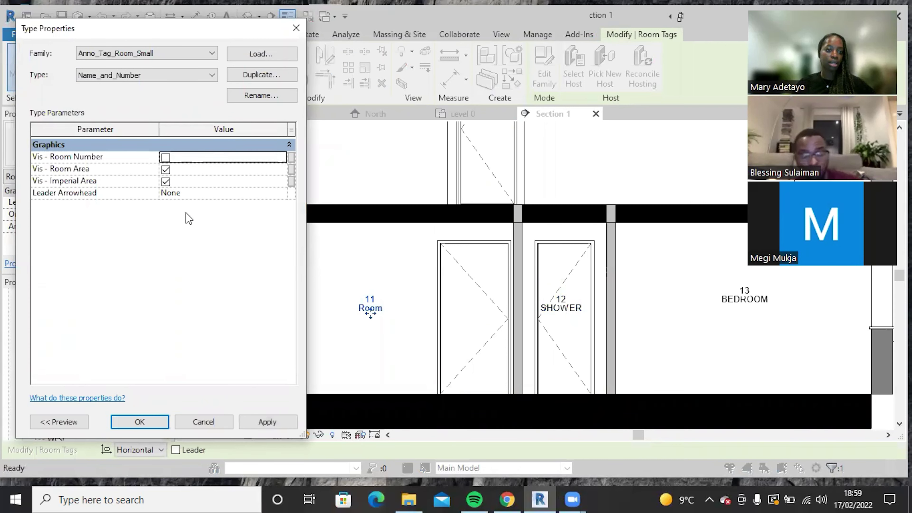
click(165, 182)
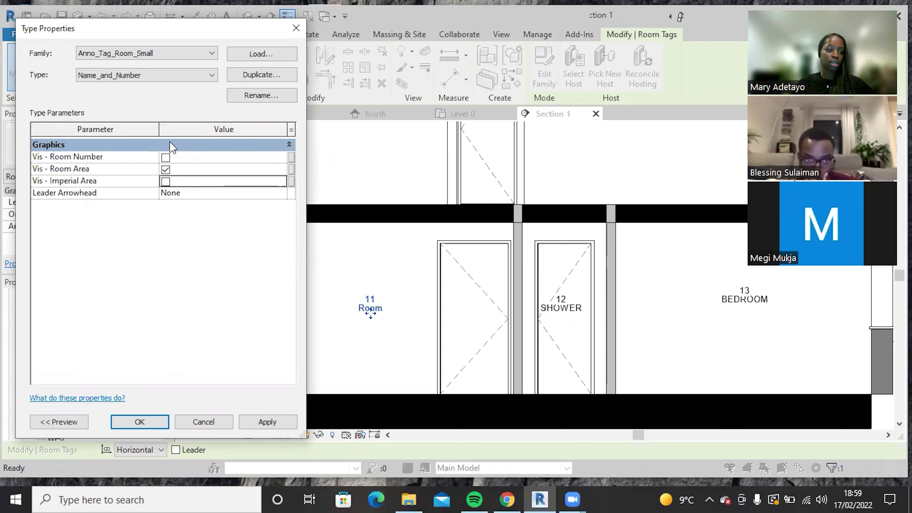
click(140, 422)
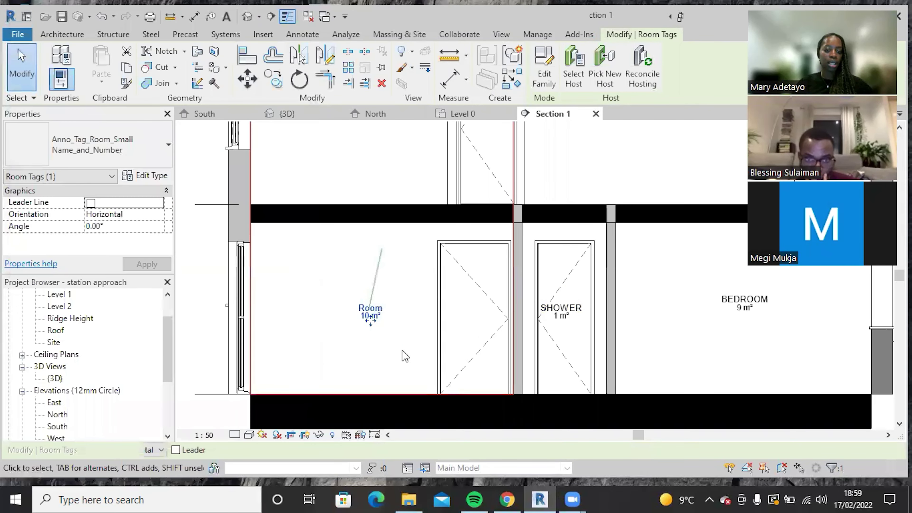
- Rename the room with the generic name "Room" to KITCHEN through its tag in the section view
scroll(399, 359, up, 4)
click(350, 256)
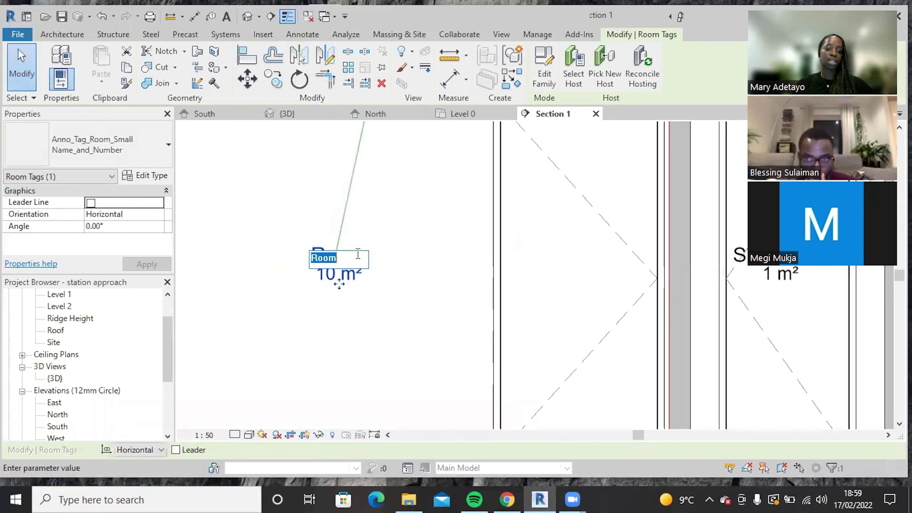
text(ERN)
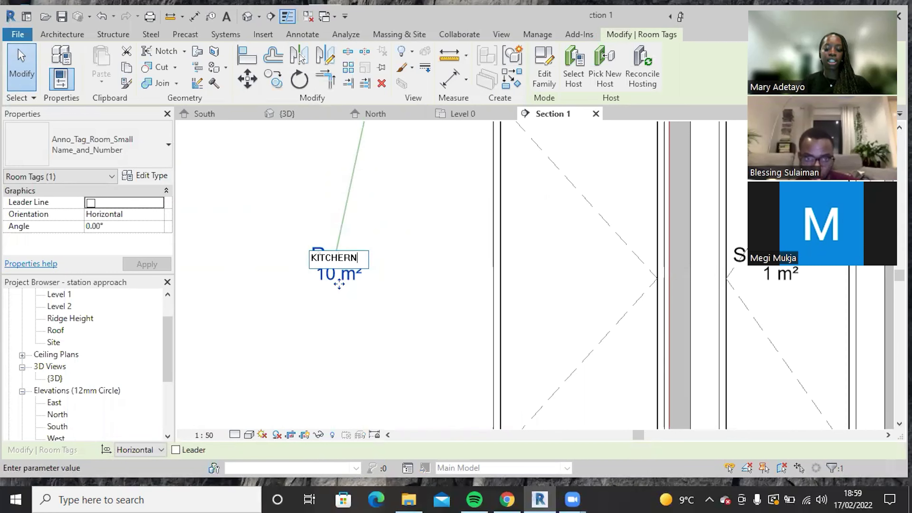
key(BackSpace)
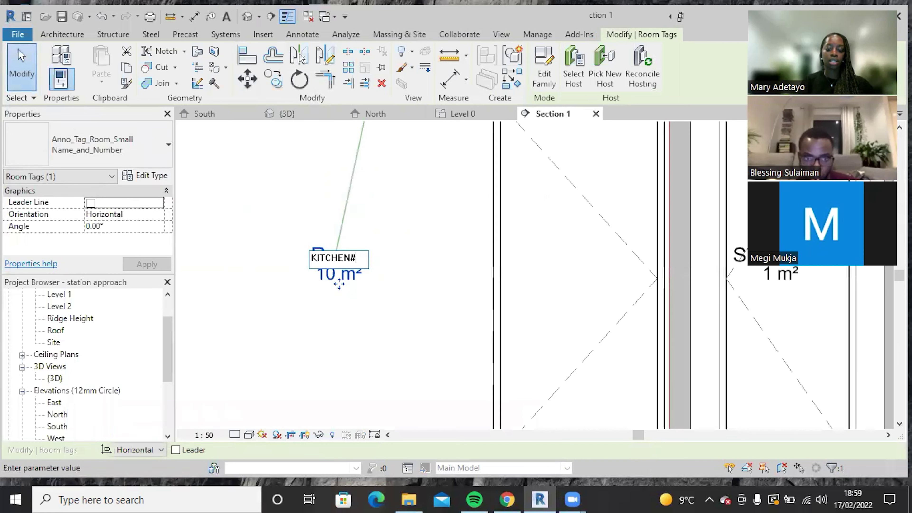
key(Return)
scroll(372, 256, down, 5)
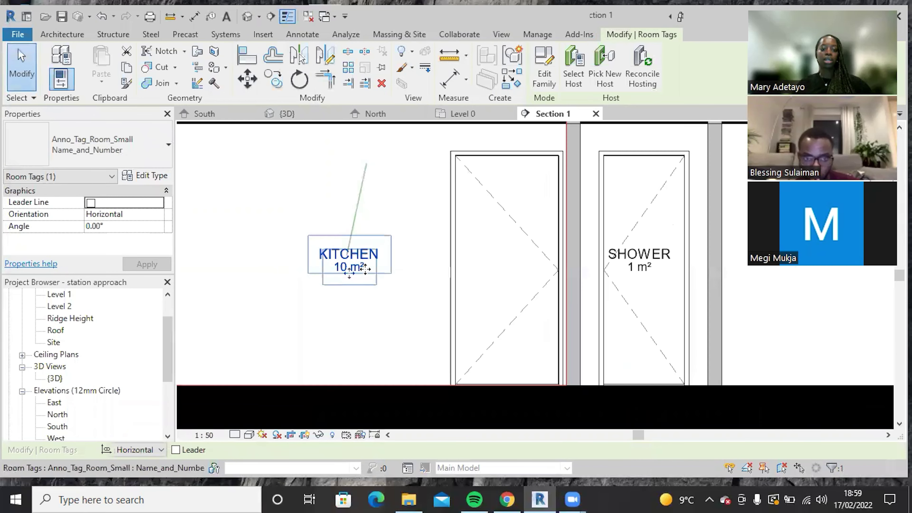
click(398, 348)
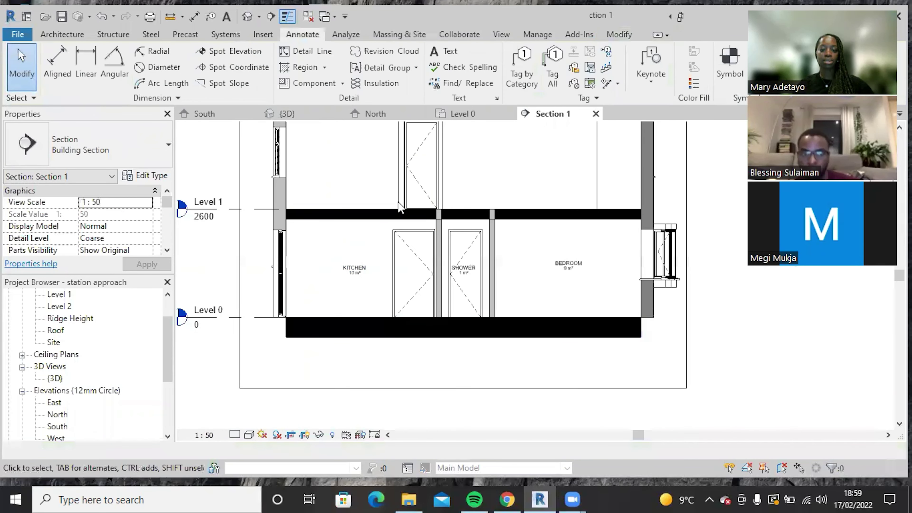
- Check the kitchen's tag in the Level 0 plan and return to the Section 1 view
click(459, 113)
scroll(445, 277, up, 3)
scroll(487, 310, up, 2)
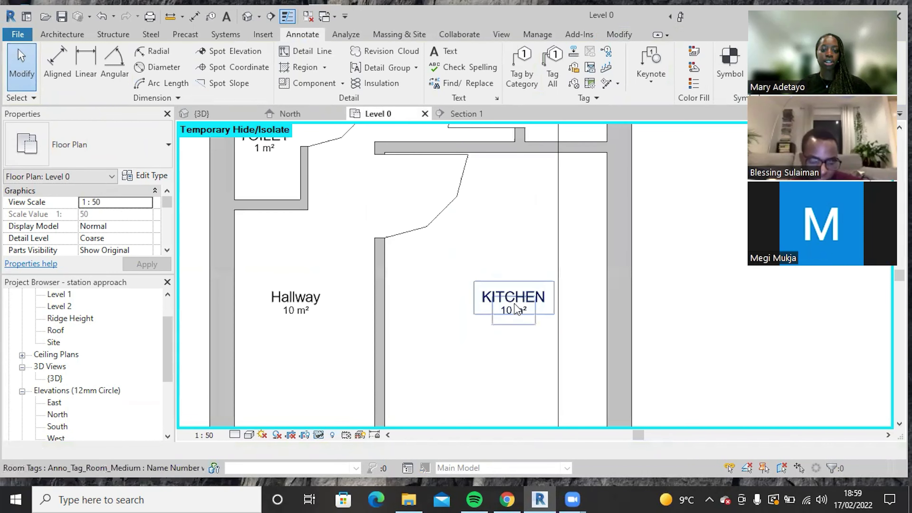
key(ctrl+Tab)
scroll(560, 285, up, 3)
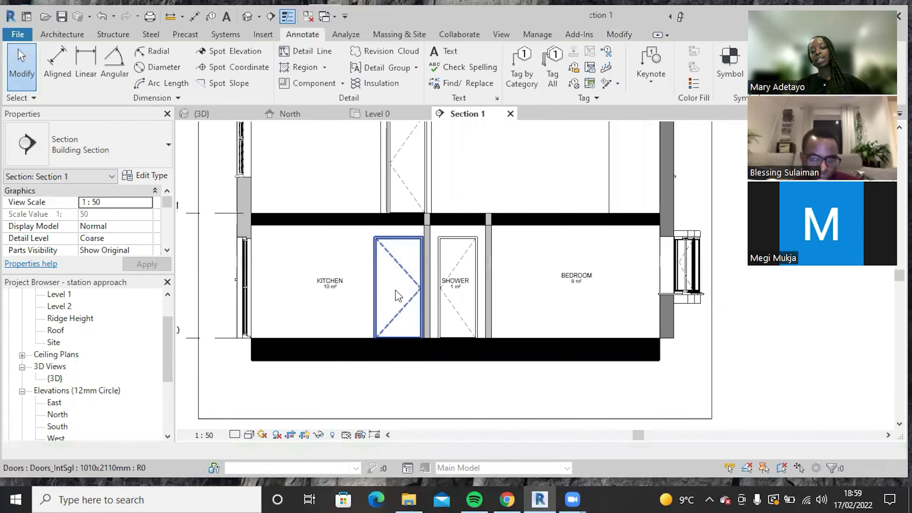
scroll(398, 287, down, 4)
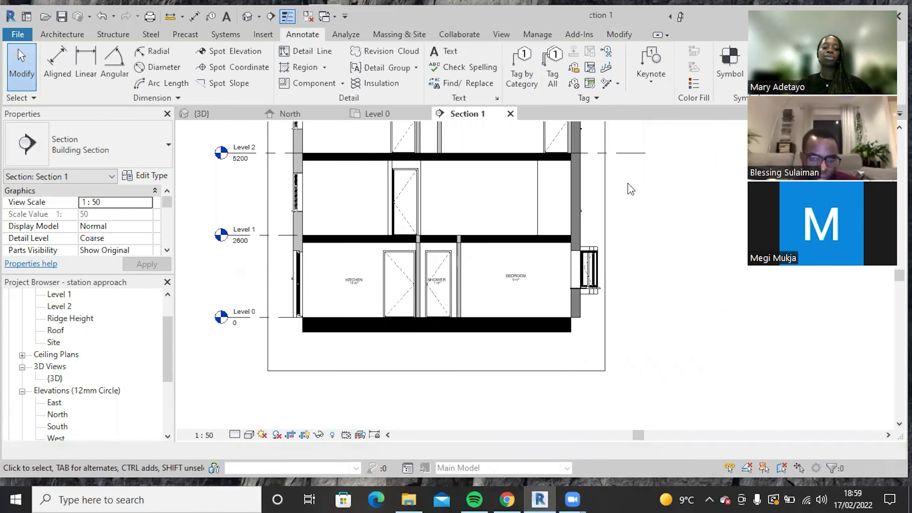
- Lower the kitchen room's upper boundary to the underside of the Level 1 floor, a limit offset of about 2369 mm
click(336, 203)
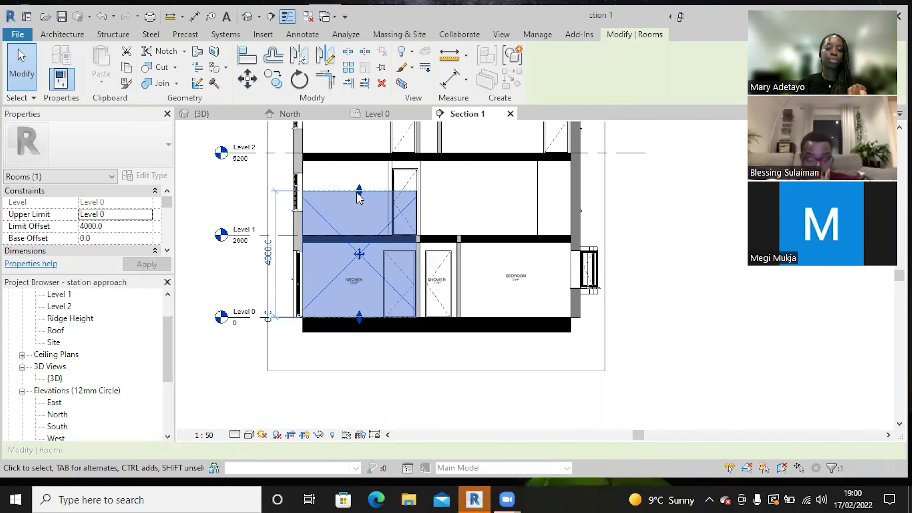
scroll(363, 195, up, 2)
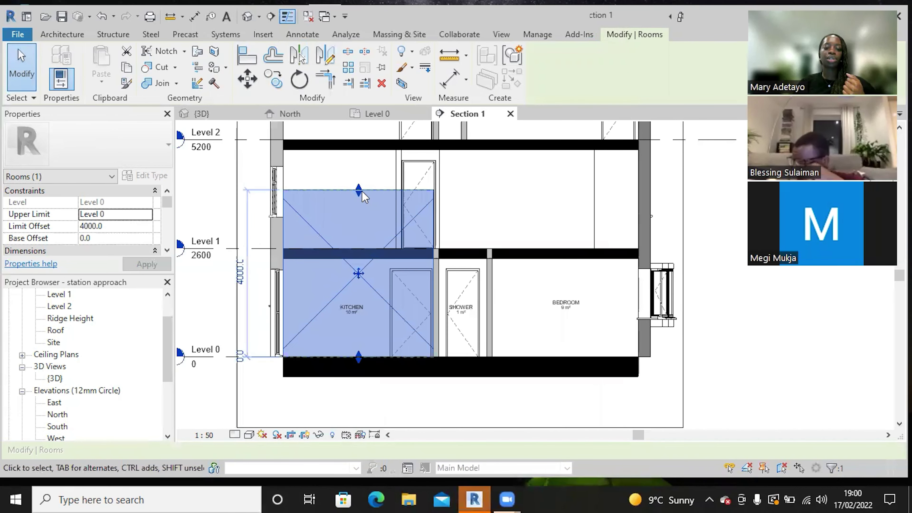
drag(357, 193, 352, 257)
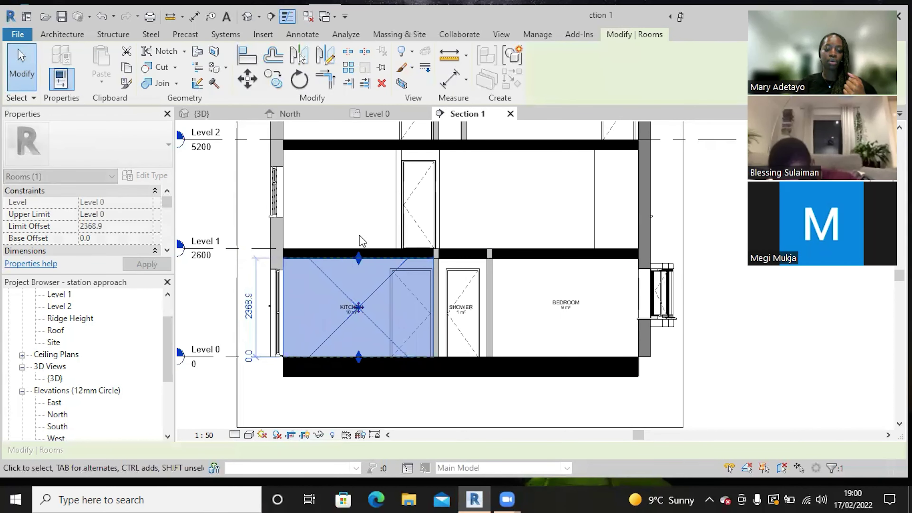
scroll(357, 252, up, 2)
key(Escape)
scroll(373, 253, down, 3)
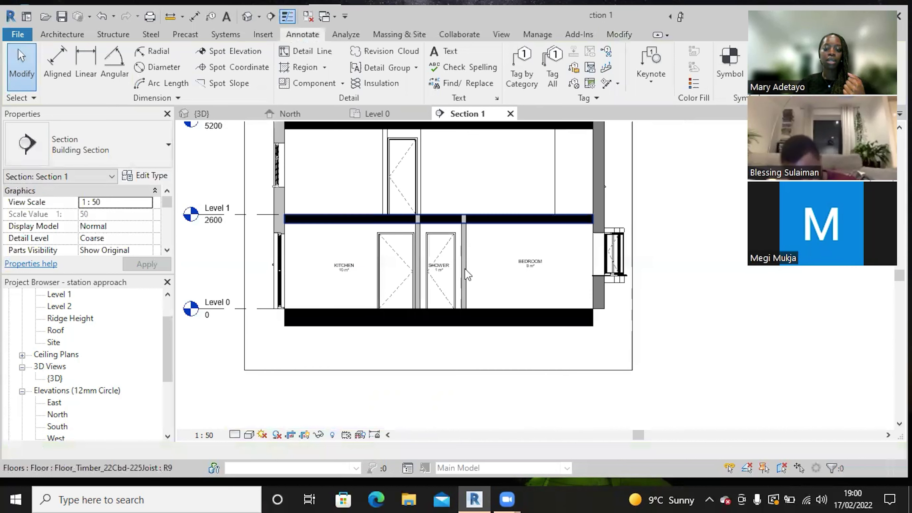
scroll(463, 230, up, 2)
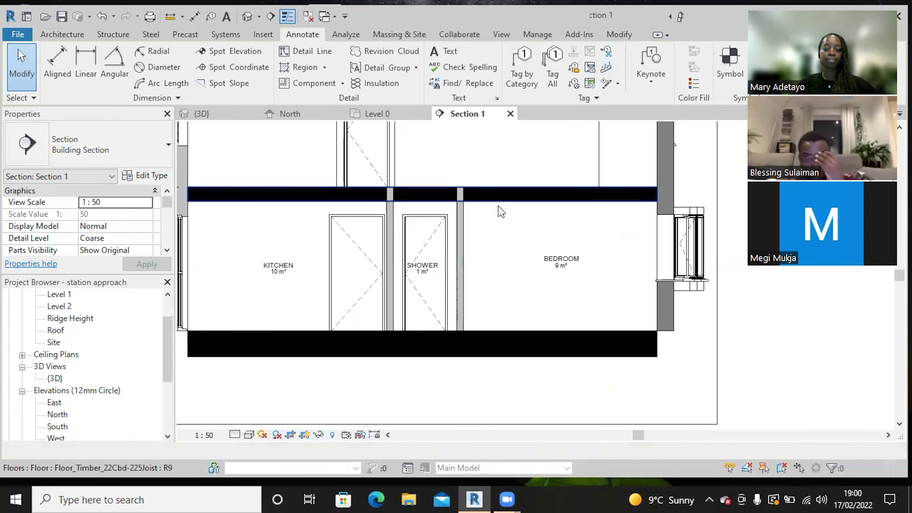
- Tag all untagged doors in the Level 0 plan with Anno_Tag_Door : Number only tags, horizontal and without leaders
click(437, 209)
scroll(413, 209, down, 2)
drag(410, 209, 408, 224)
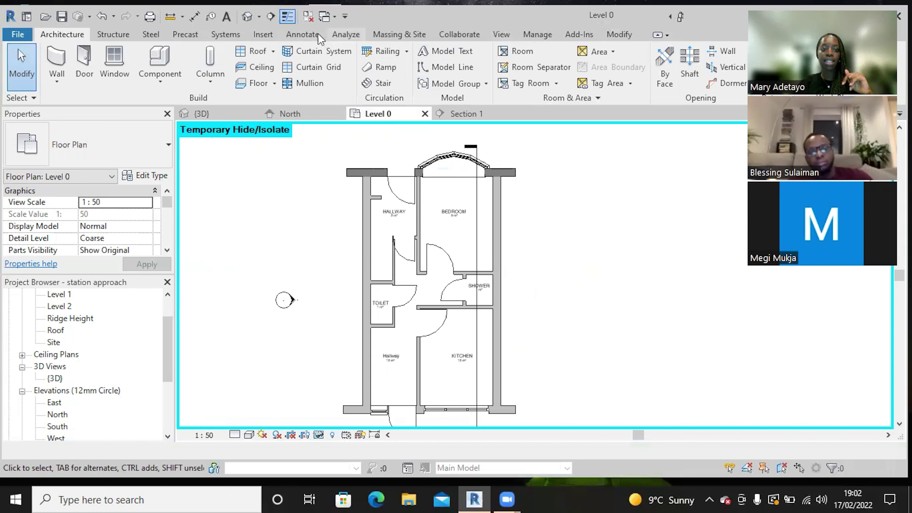
click(309, 36)
click(552, 72)
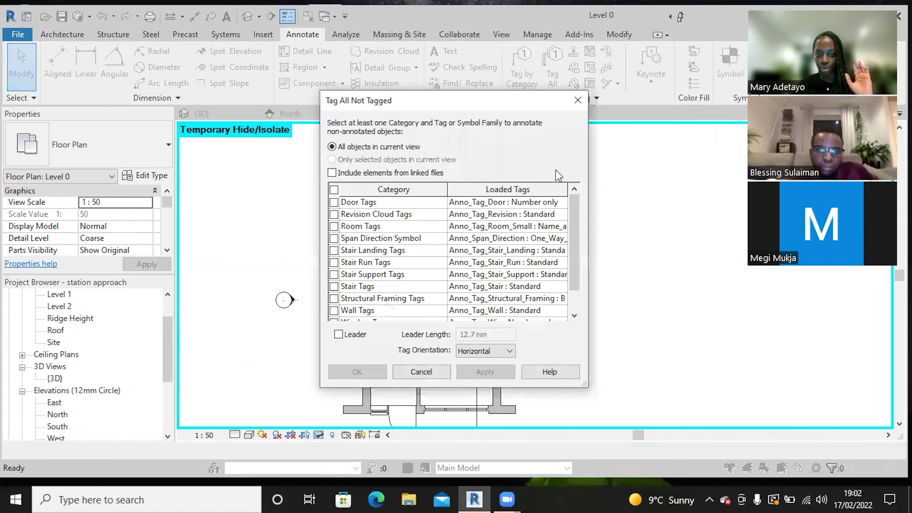
click(334, 202)
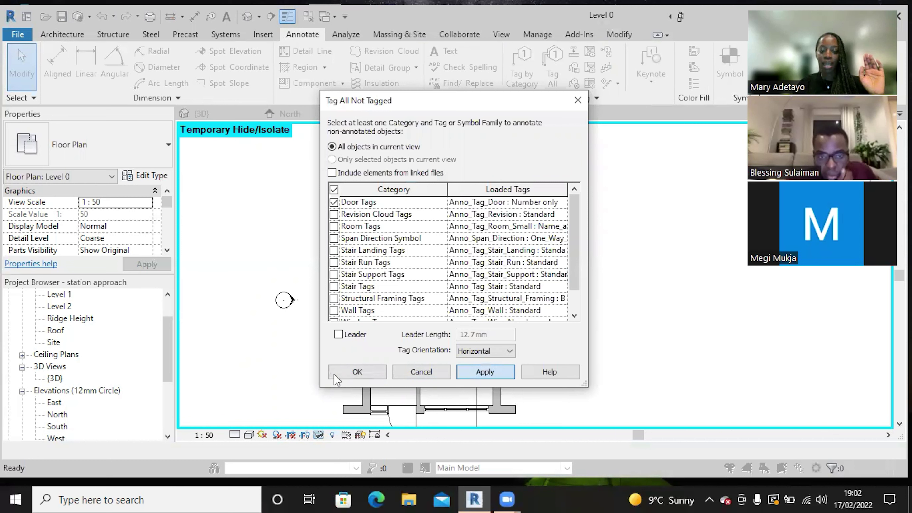
click(357, 372)
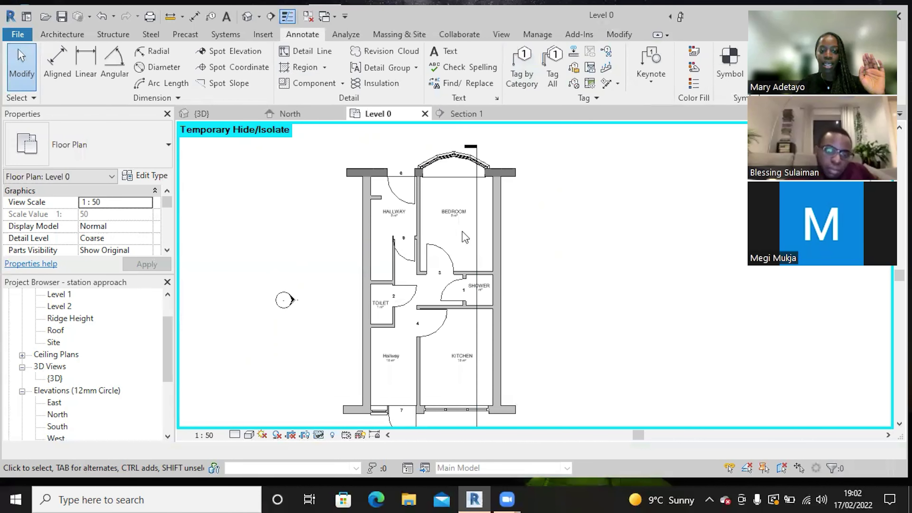
- Examine the door number tags at each doorway across the Level 0 plan
scroll(465, 237, up, 3)
scroll(430, 309, up, 2)
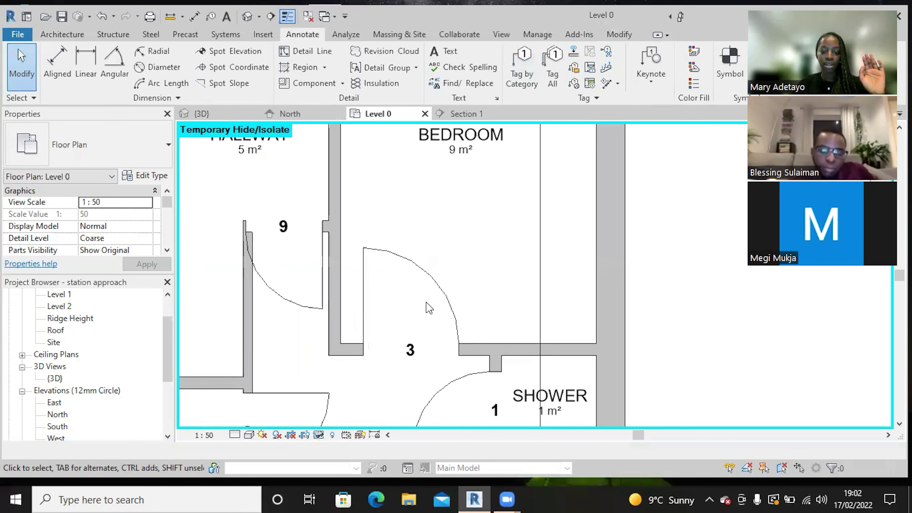
scroll(497, 238, down, 2)
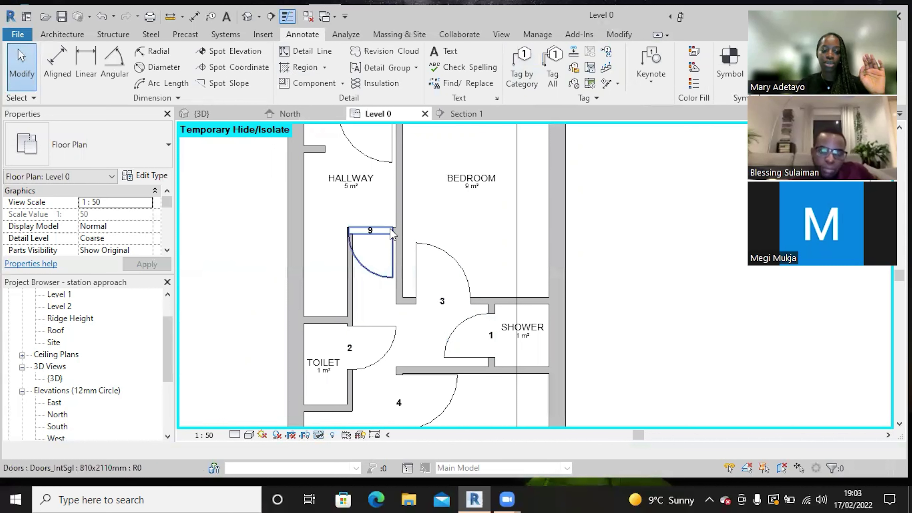
scroll(392, 230, down, 2)
middle_drag(390, 341, 363, 227)
scroll(647, 256, down, 2)
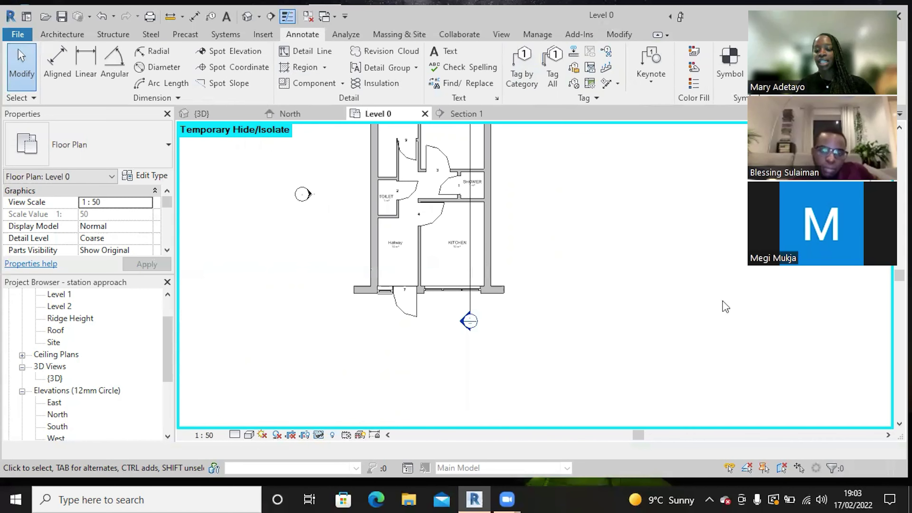
scroll(704, 347, down, 2)
scroll(615, 287, up, 5)
scroll(600, 343, down, 1)
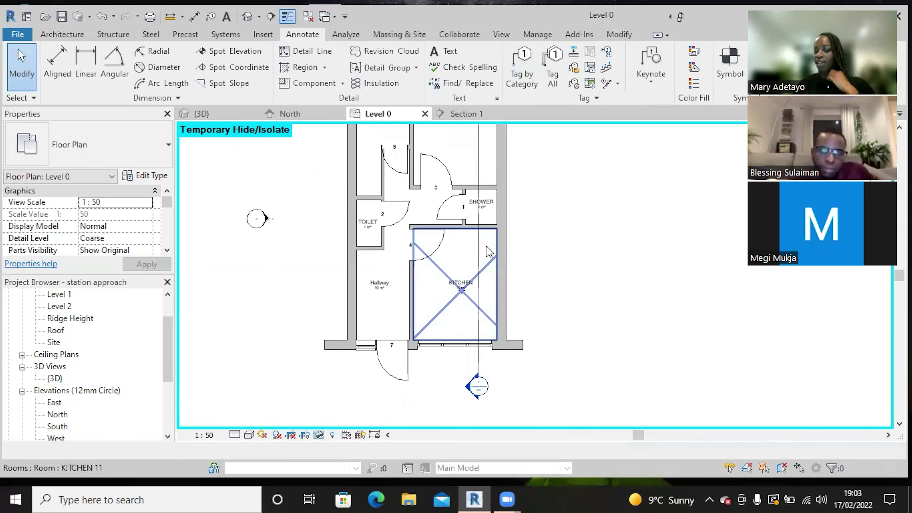
scroll(456, 262, up, 5)
scroll(460, 279, up, 1)
scroll(613, 399, down, 2)
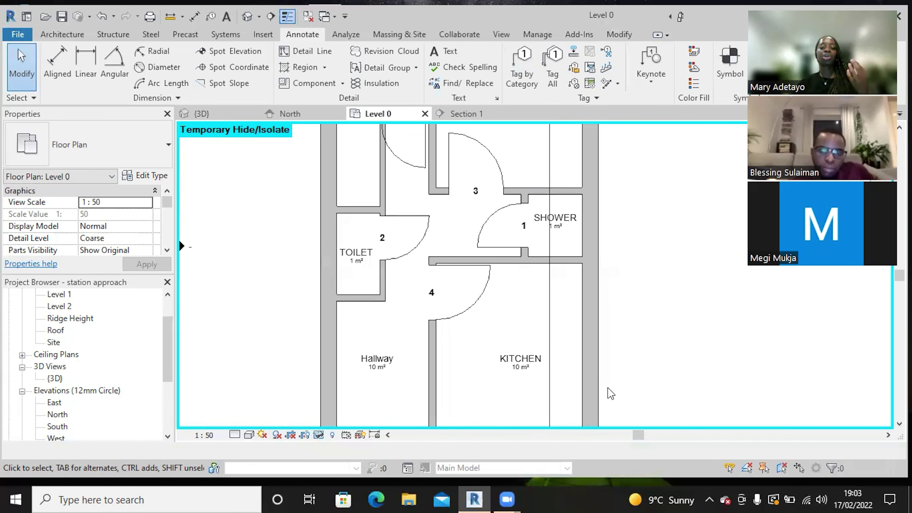
scroll(611, 393, up, 1)
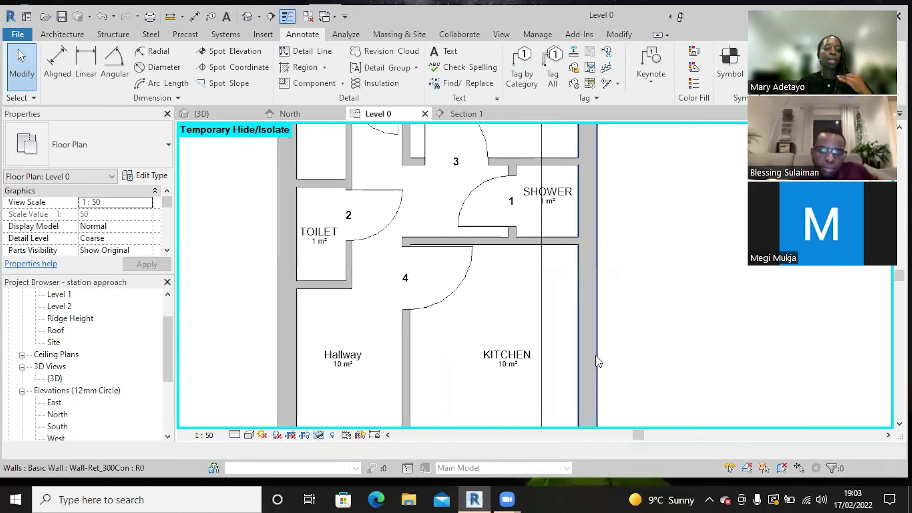